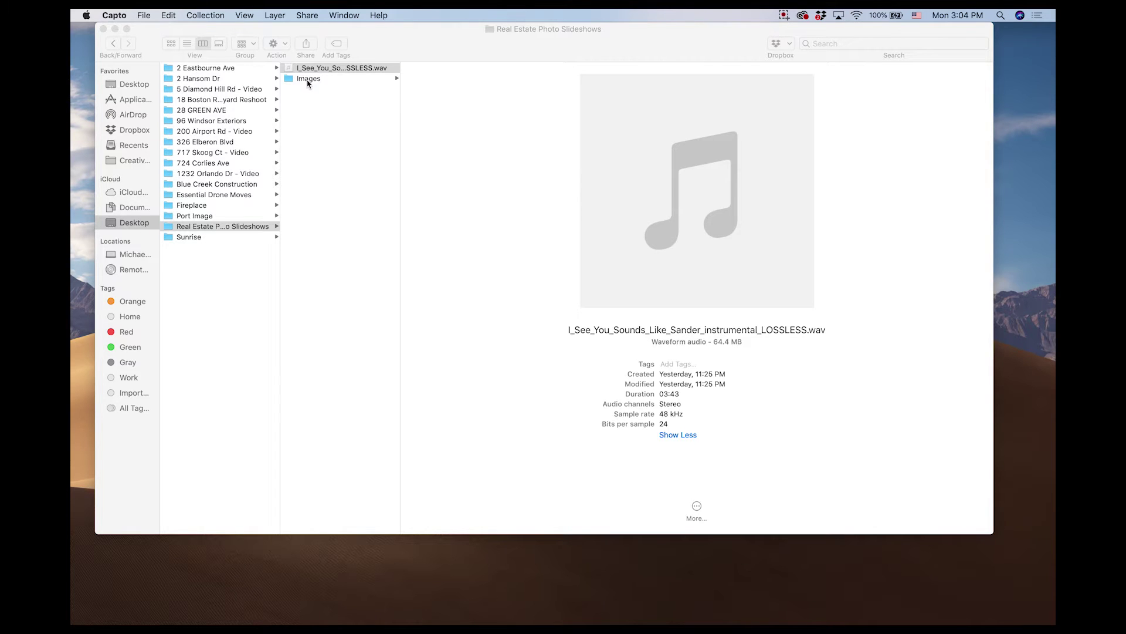
Step: Examine the Images folder's photos, including the dimensions of 09.jpg, and the WAV music file in Real Estate Photo Slideshows
{"action": "left_click", "coordinate": [310, 79]}
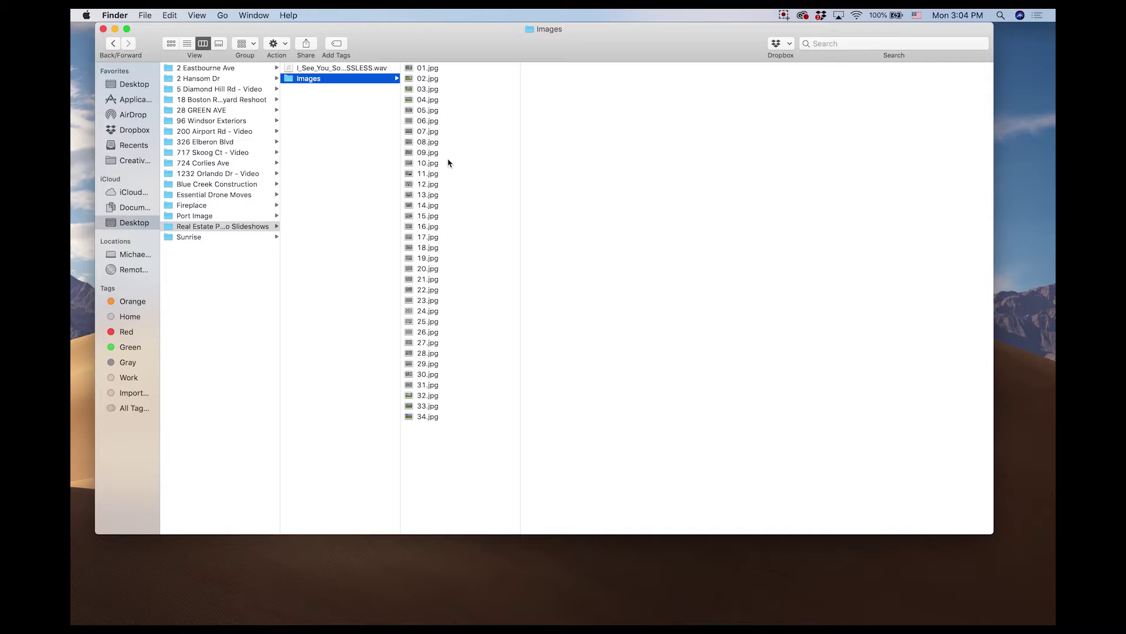
{"action": "left_click", "coordinate": [417, 72]}
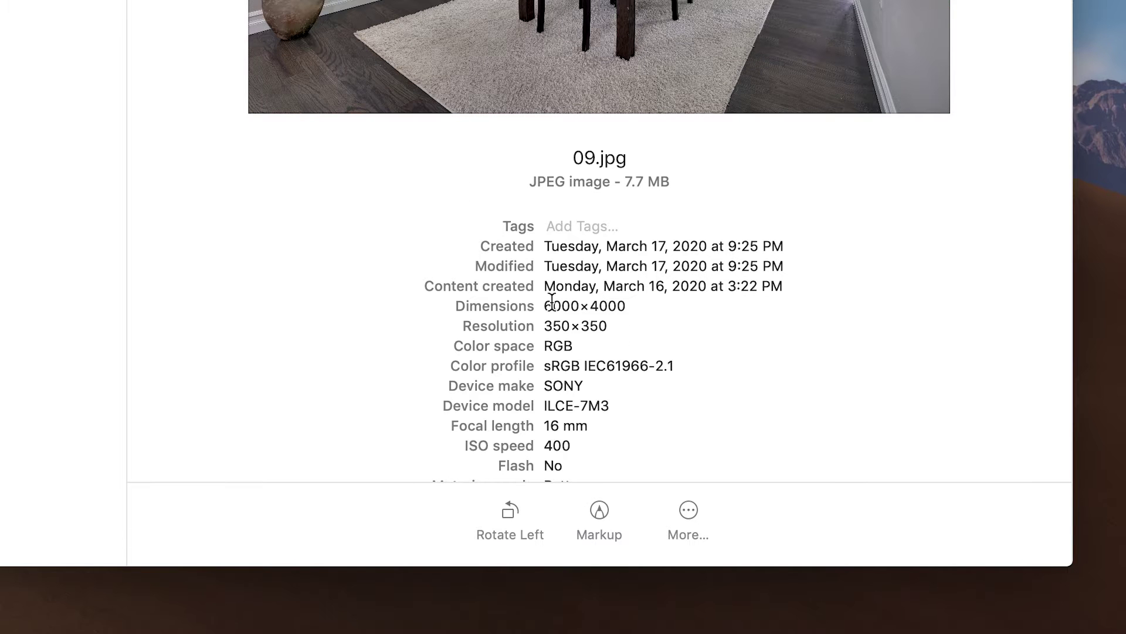
{"action": "left_click_drag", "start_coordinate": [543, 305], "coordinate": [628, 305]}
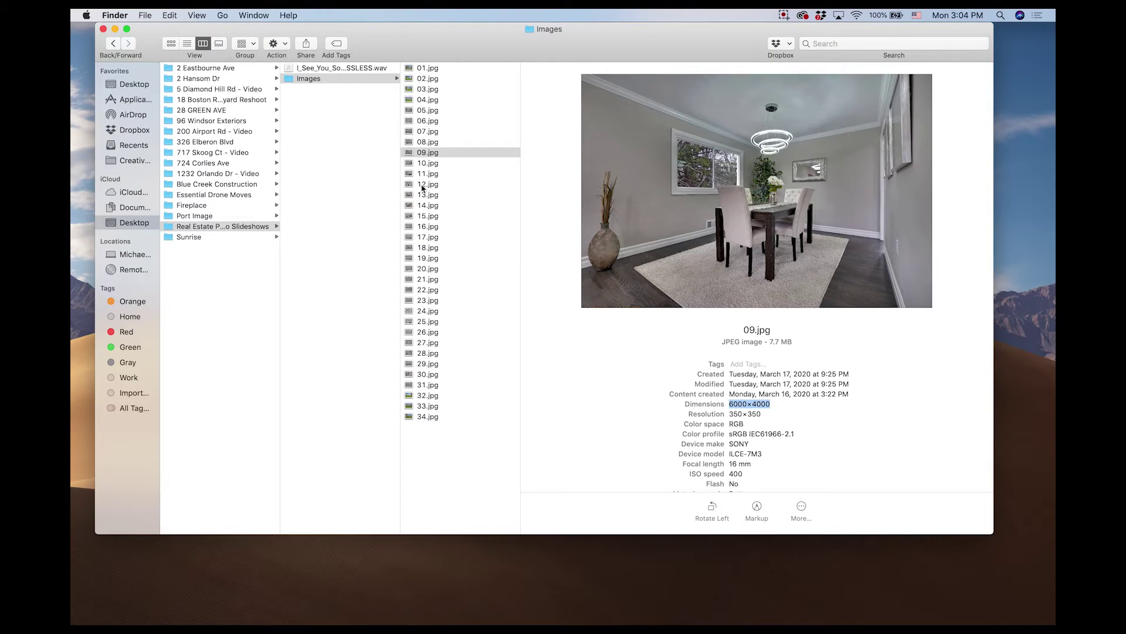
{"action": "left_click", "coordinate": [421, 186]}
{"action": "left_click", "coordinate": [411, 247]}
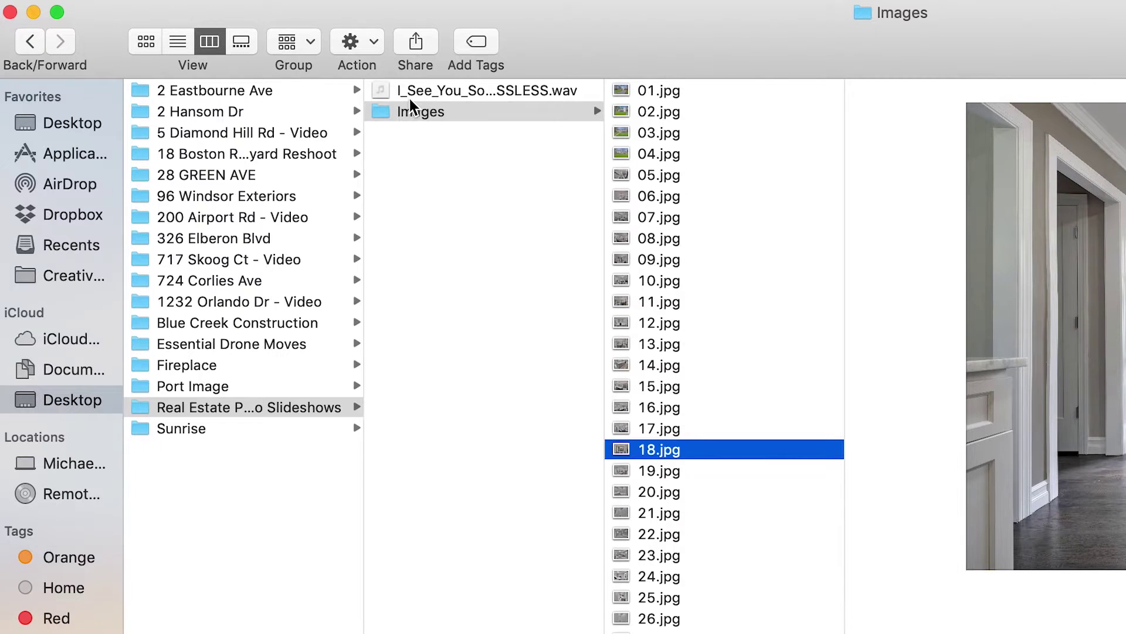
{"action": "left_click", "coordinate": [411, 93]}
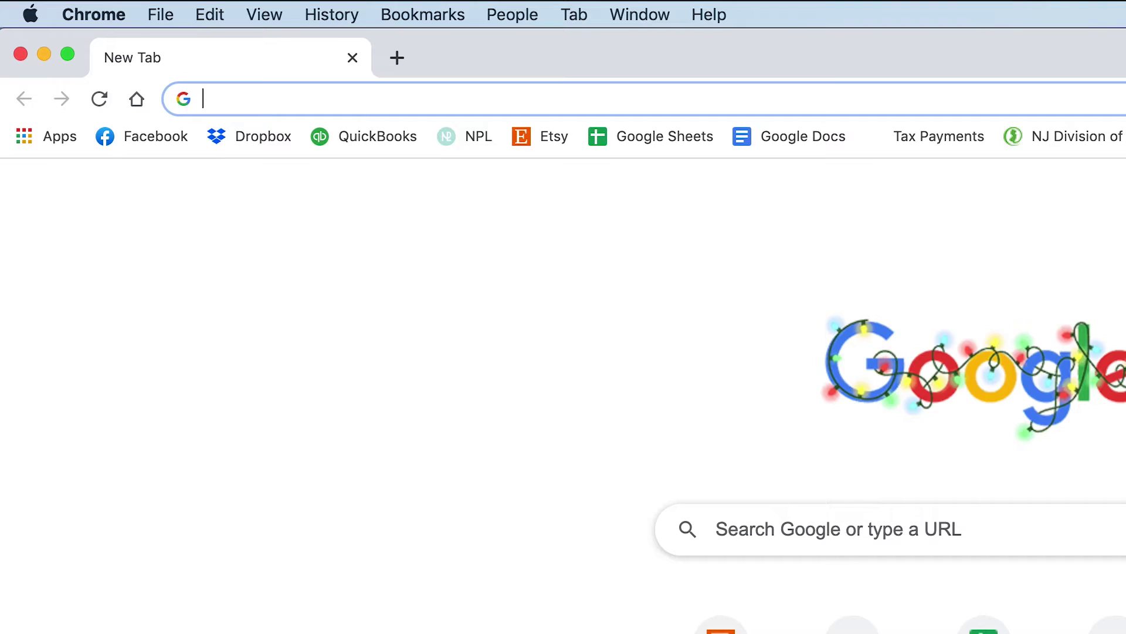
Step: Switch to Chrome, browse soundstripe.com and its Real Estate Video Playlist, and highlight the Soundstripe offer in the video description
{"action": "type", "text": "soundstripe.com"}
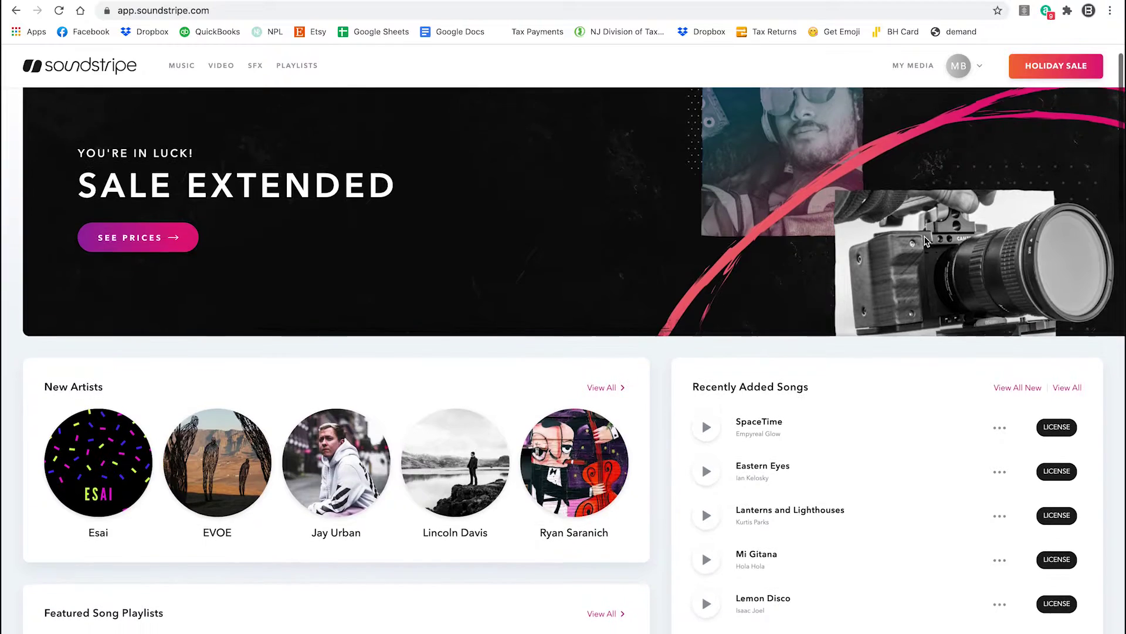
{"action": "scroll", "coordinate": [925, 241], "scroll_direction": "down", "scroll_amount": 3}
{"action": "scroll", "coordinate": [924, 240], "scroll_direction": "down", "scroll_amount": 9}
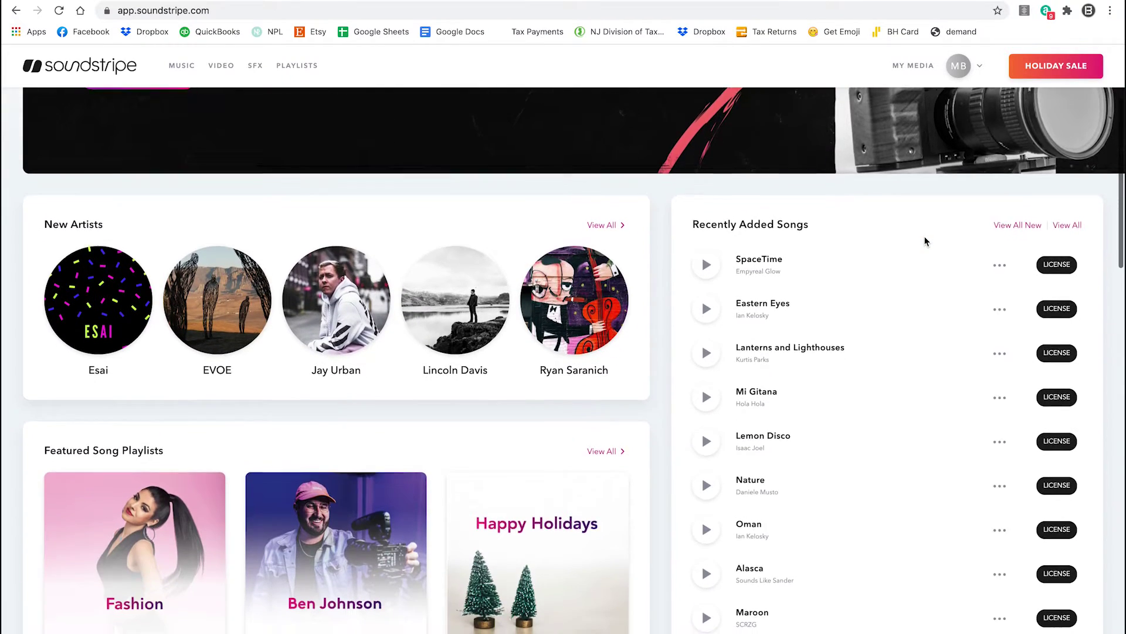
{"action": "scroll", "coordinate": [925, 241], "scroll_direction": "down", "scroll_amount": 4}
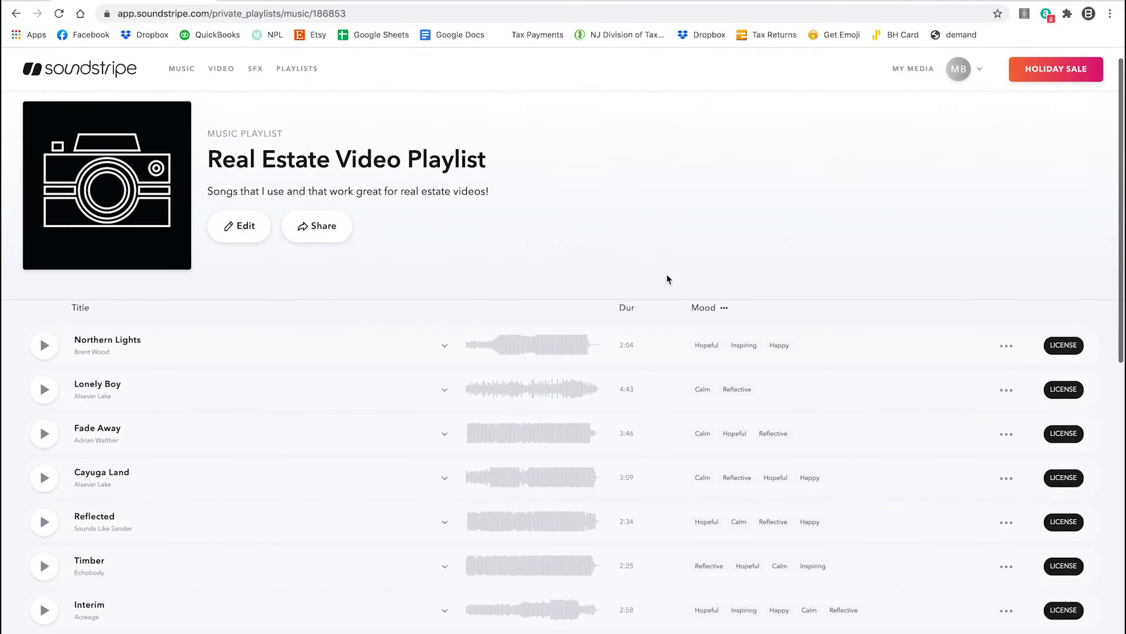
{"action": "scroll", "coordinate": [667, 279], "scroll_direction": "down", "scroll_amount": 3}
{"action": "scroll", "coordinate": [667, 279], "scroll_direction": "down", "scroll_amount": 6}
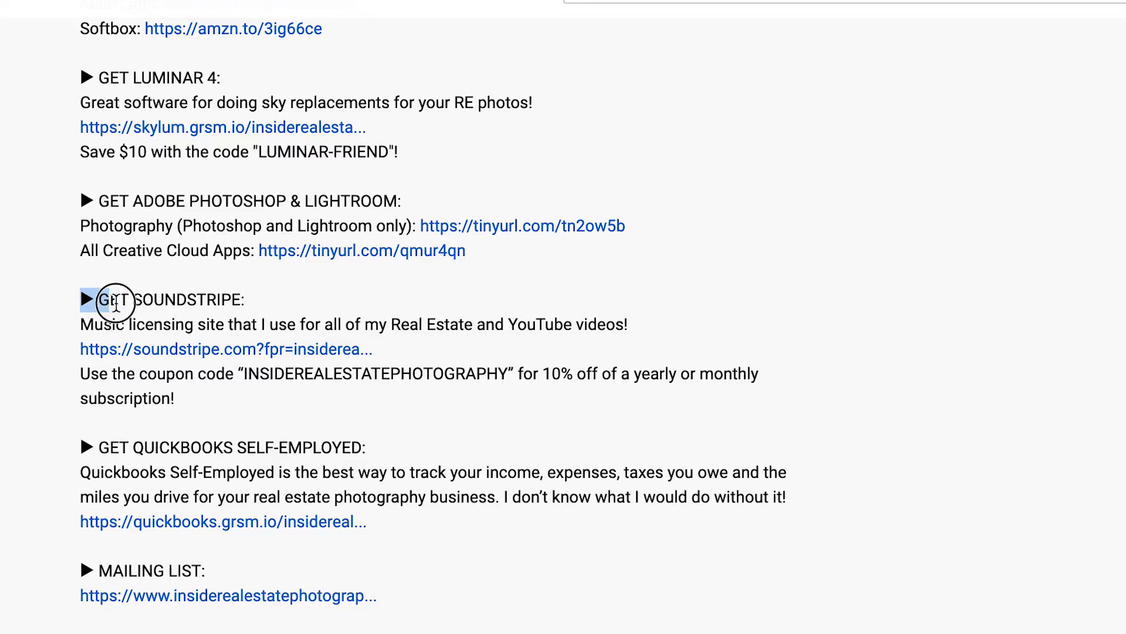
{"action": "left_click_drag", "start_coordinate": [82, 296], "coordinate": [354, 404]}
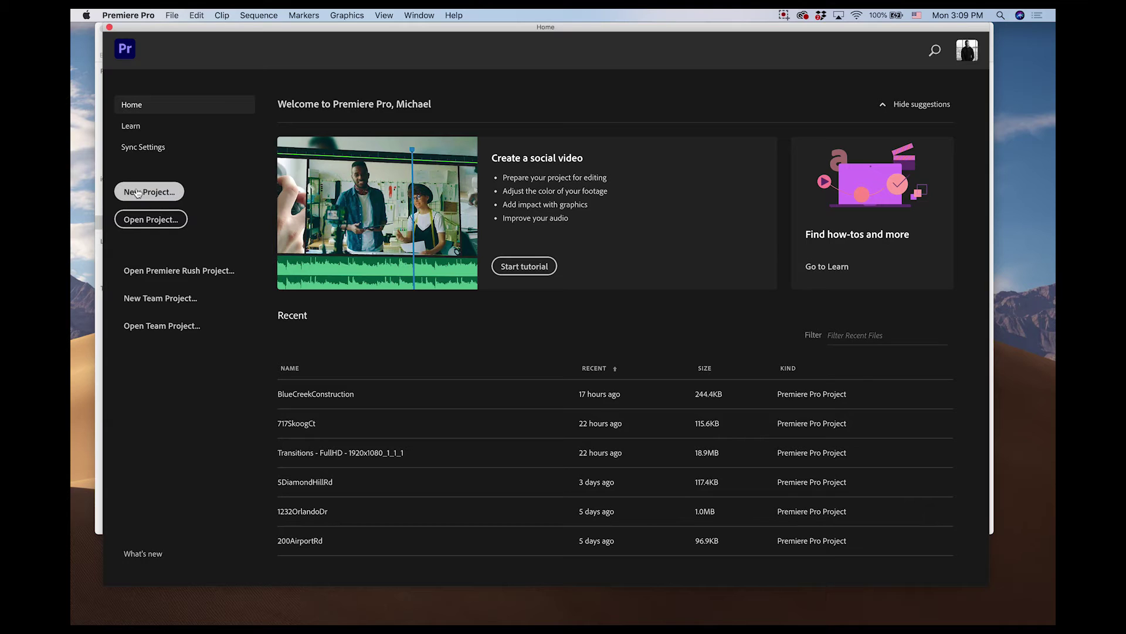
Step: Switch to Premiere Pro and create a project named Slideshow in the Desktop's Real Estate Photo Slideshows folder
{"action": "left_click", "coordinate": [136, 192]}
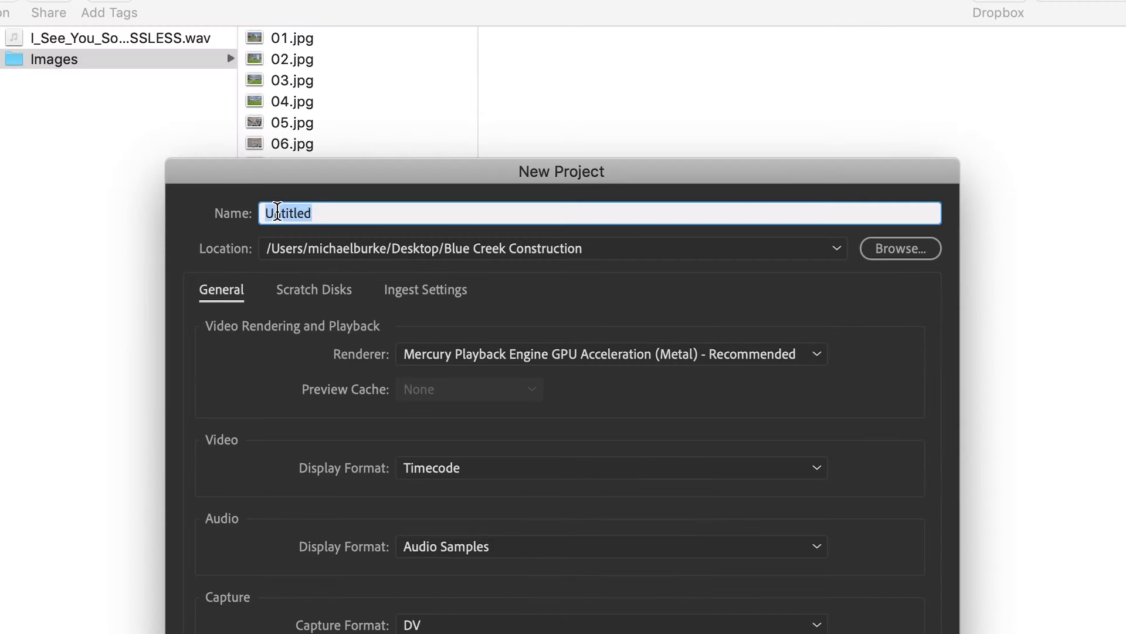
{"action": "type", "text": "Slideshow"}
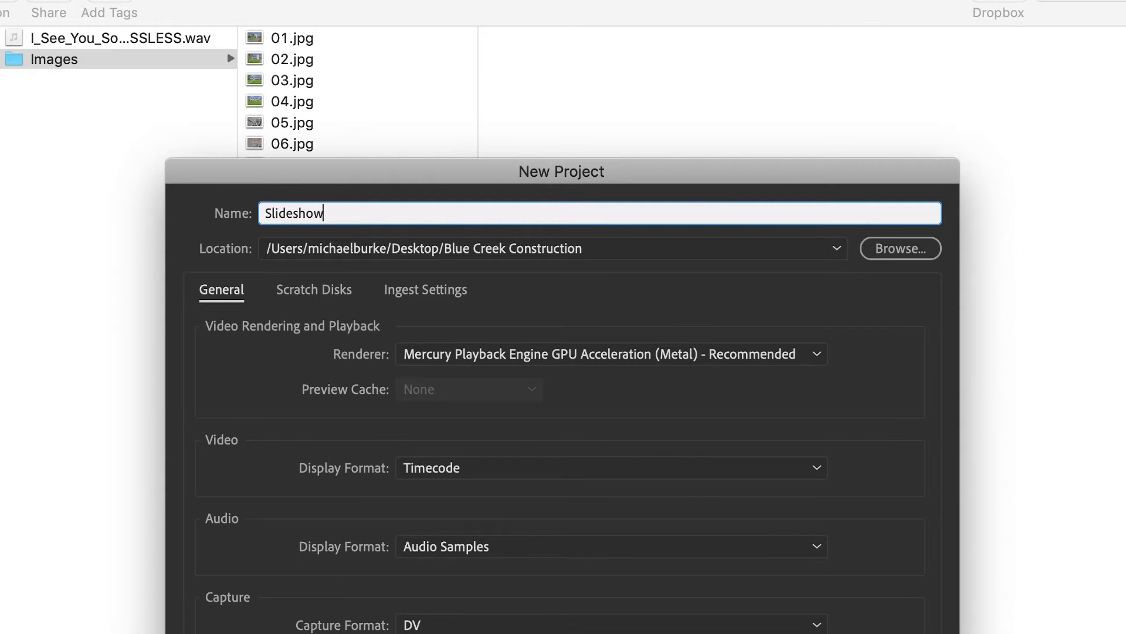
{"action": "left_click", "coordinate": [895, 249]}
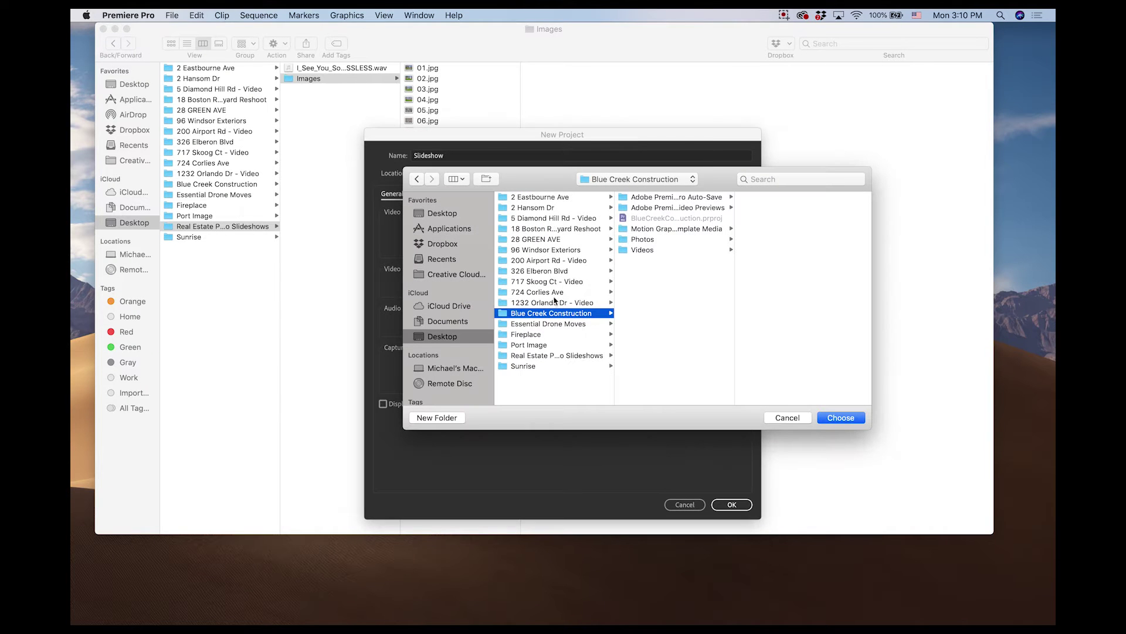
{"action": "left_click", "coordinate": [551, 355]}
{"action": "left_click", "coordinate": [840, 418]}
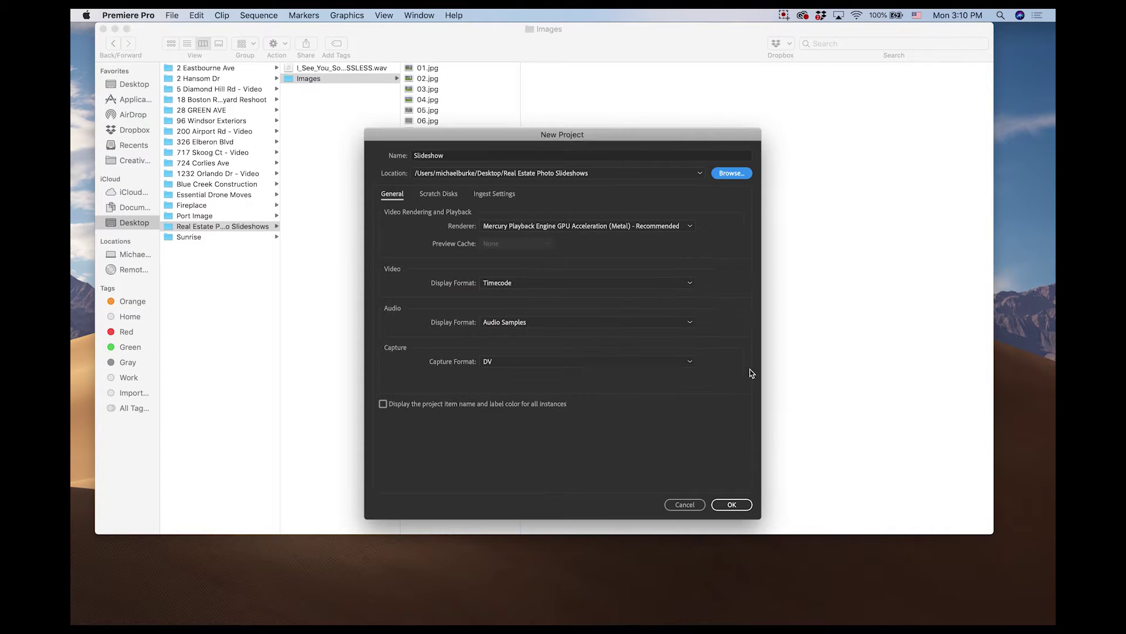
{"action": "left_click", "coordinate": [731, 504]}
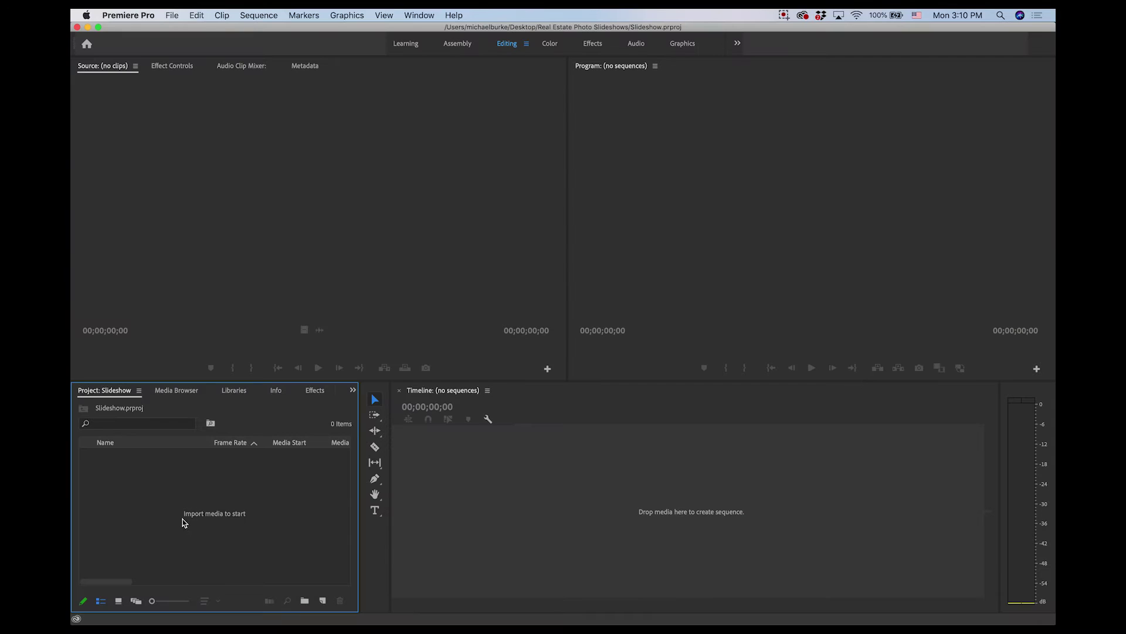
Step: Import the I_See_You WAV music file and the Images folder from Real Estate Photo Slideshows, and check the imported bin's contents
{"action": "double_click", "coordinate": [158, 496]}
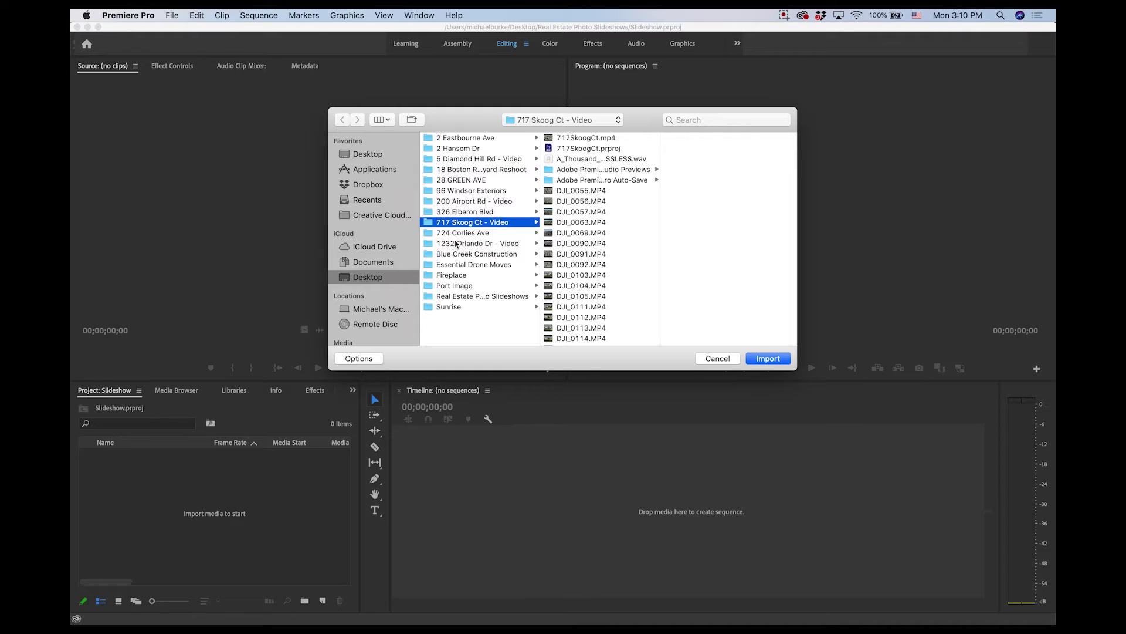
{"action": "left_click", "coordinate": [458, 294]}
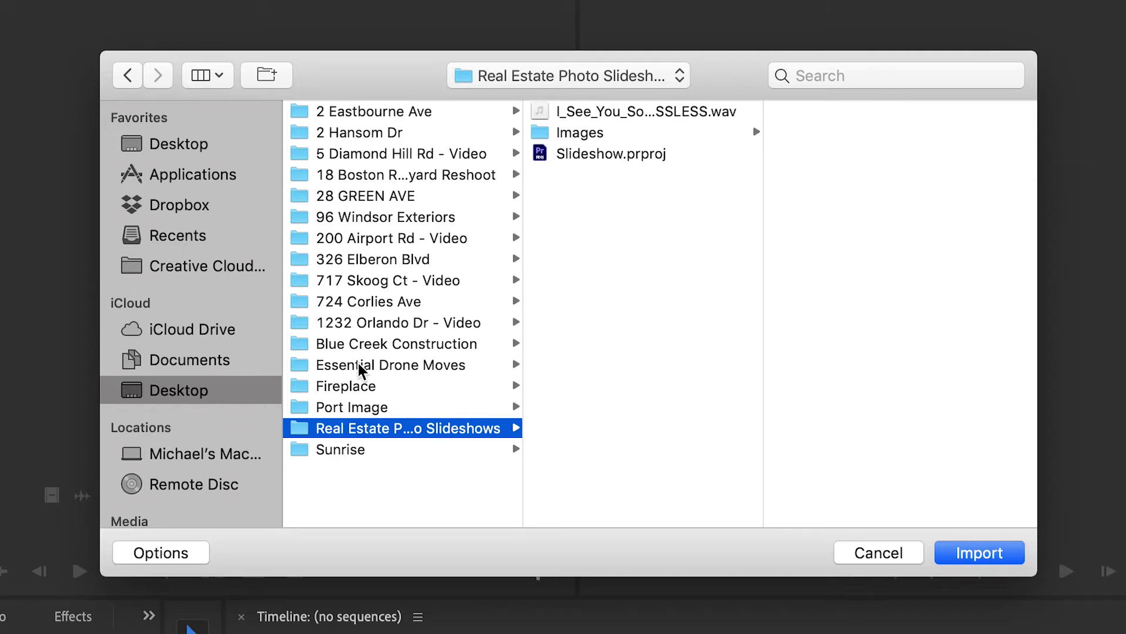
{"action": "left_click", "coordinate": [575, 114]}
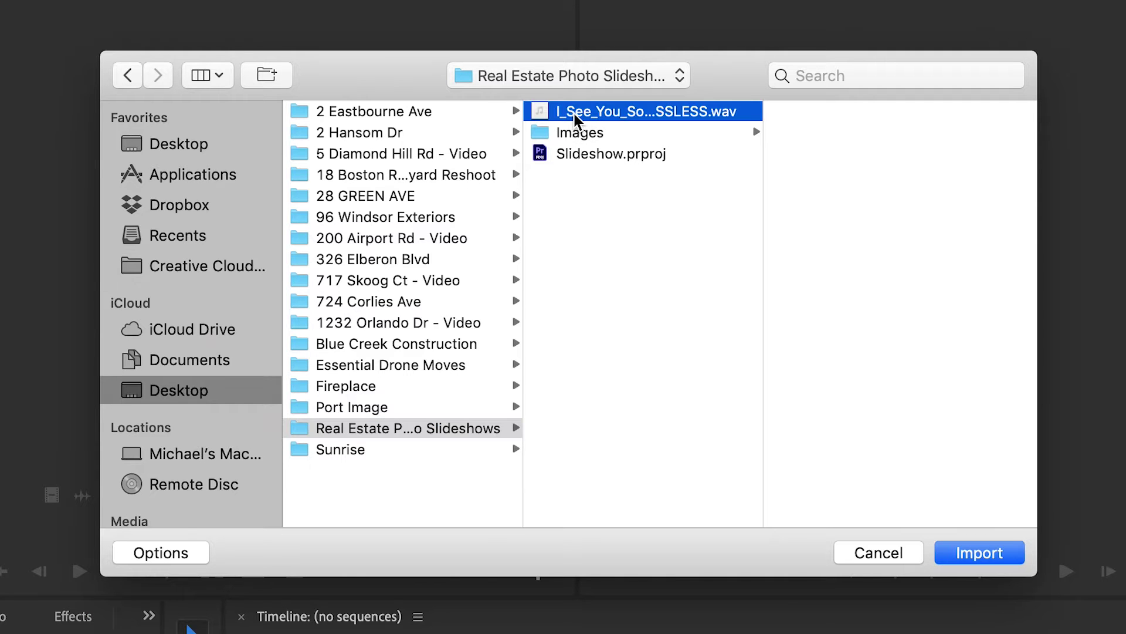
{"action": "left_click", "coordinate": [550, 133], "text": "shift"}
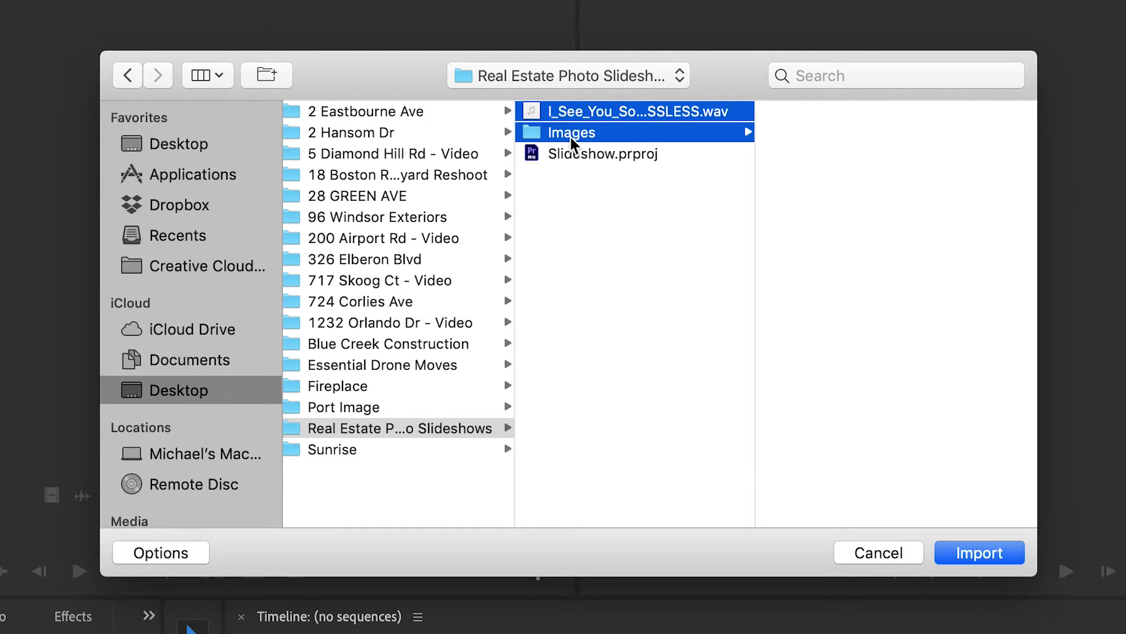
{"action": "left_click", "coordinate": [983, 553]}
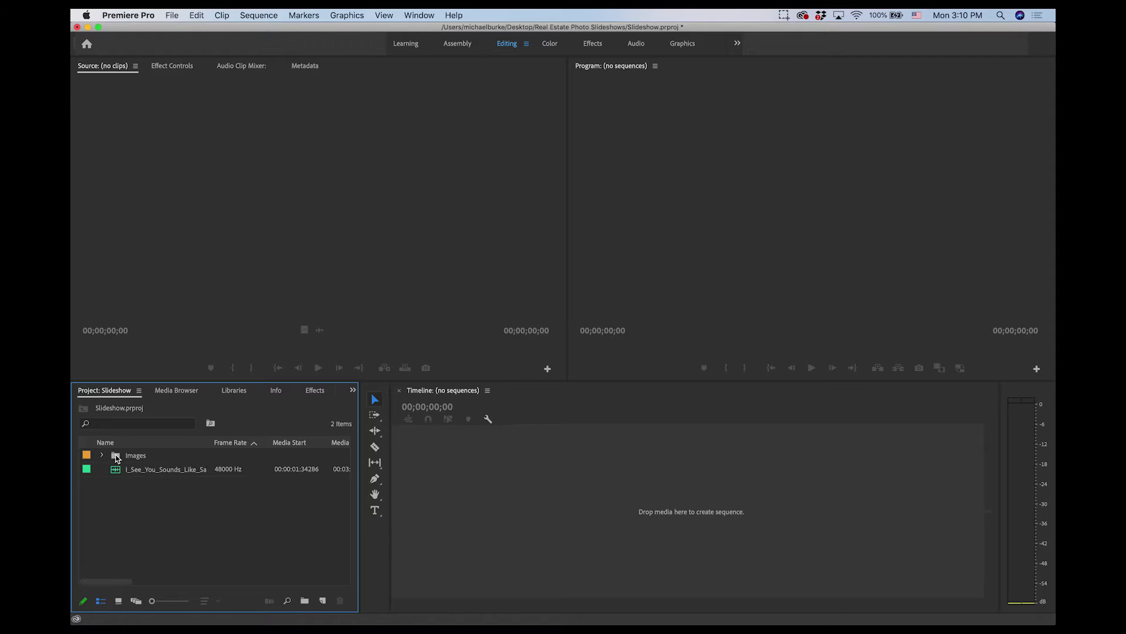
{"action": "left_click", "coordinate": [102, 457]}
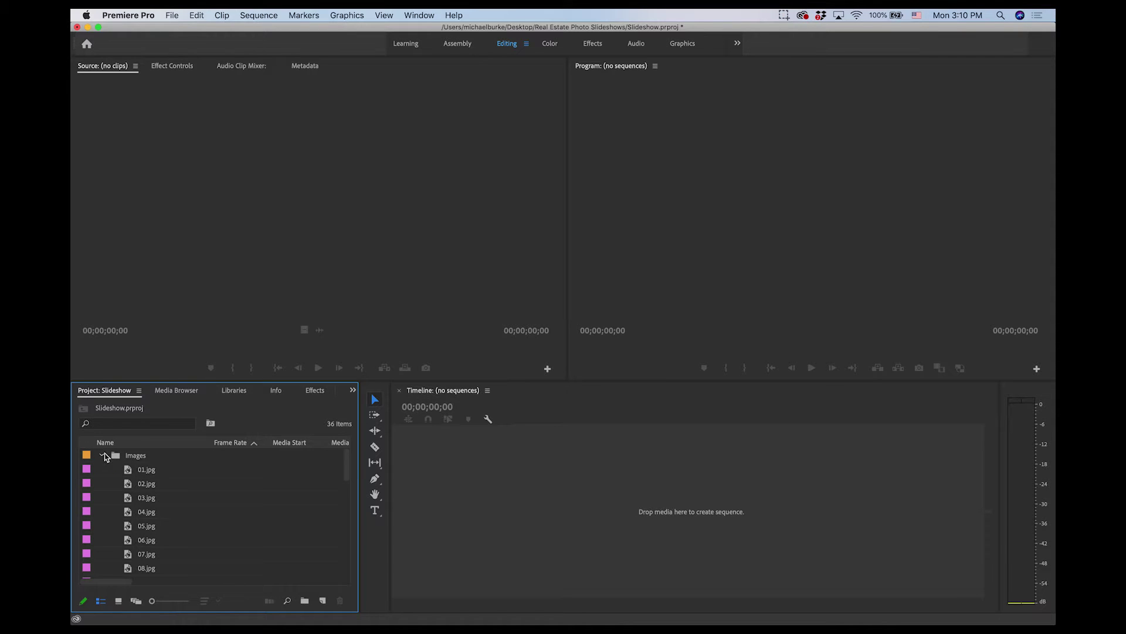
{"action": "left_click", "coordinate": [103, 456]}
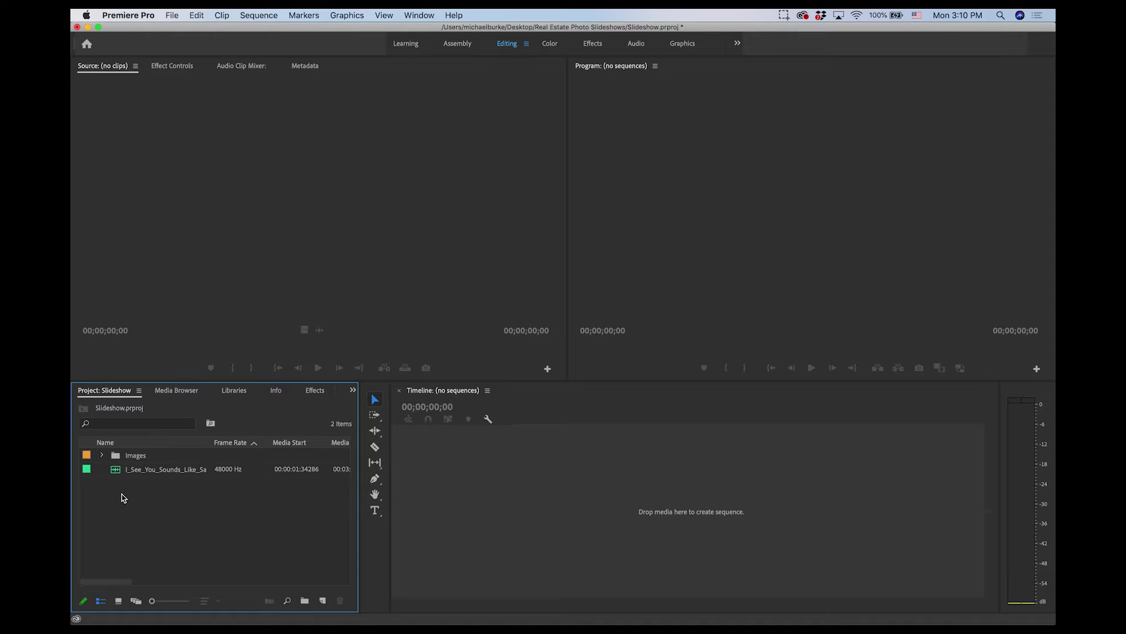
Step: Start a new sequence with the Custom editing mode, keeping I-Frame Only MPEG as the preview file format
{"action": "left_click", "coordinate": [173, 15]}
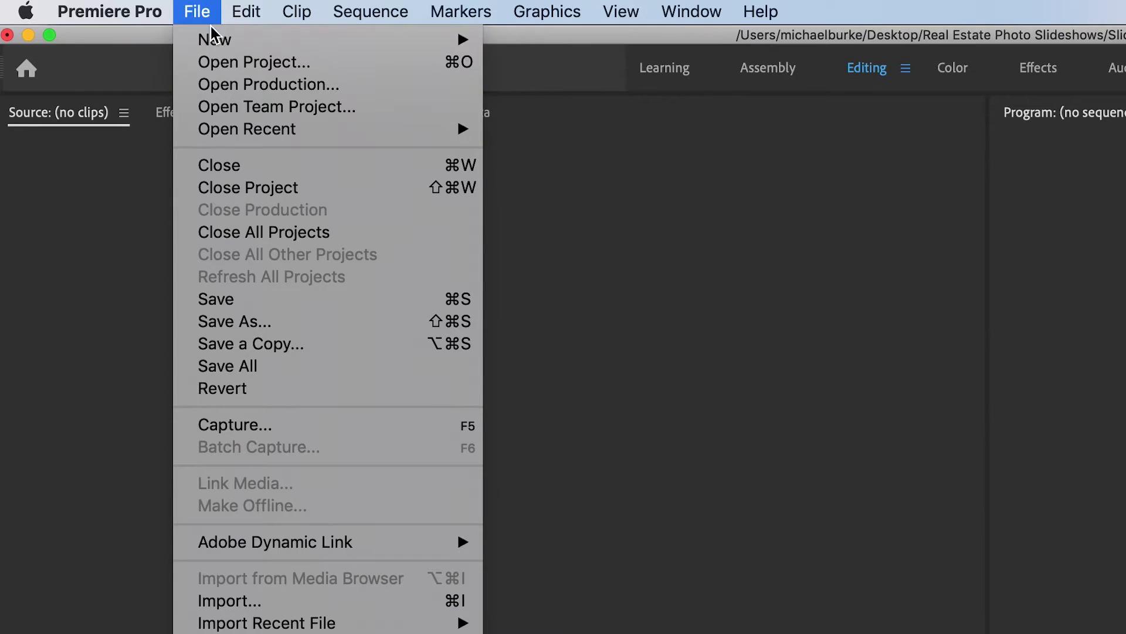
{"action": "mouse_move", "coordinate": [202, 28]}
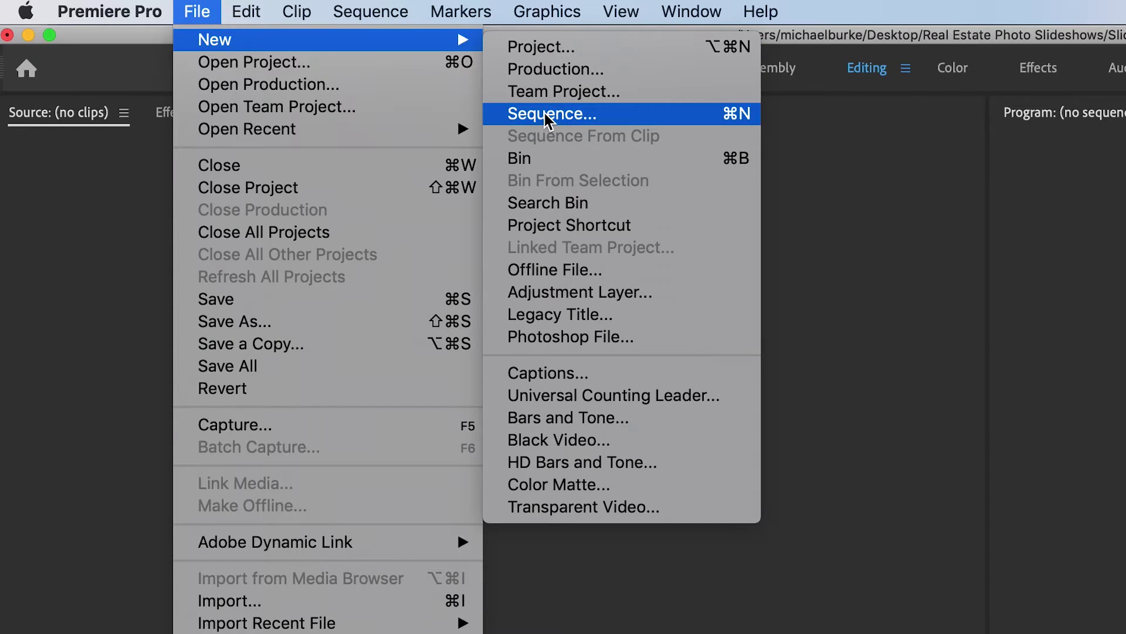
{"action": "left_click", "coordinate": [548, 117]}
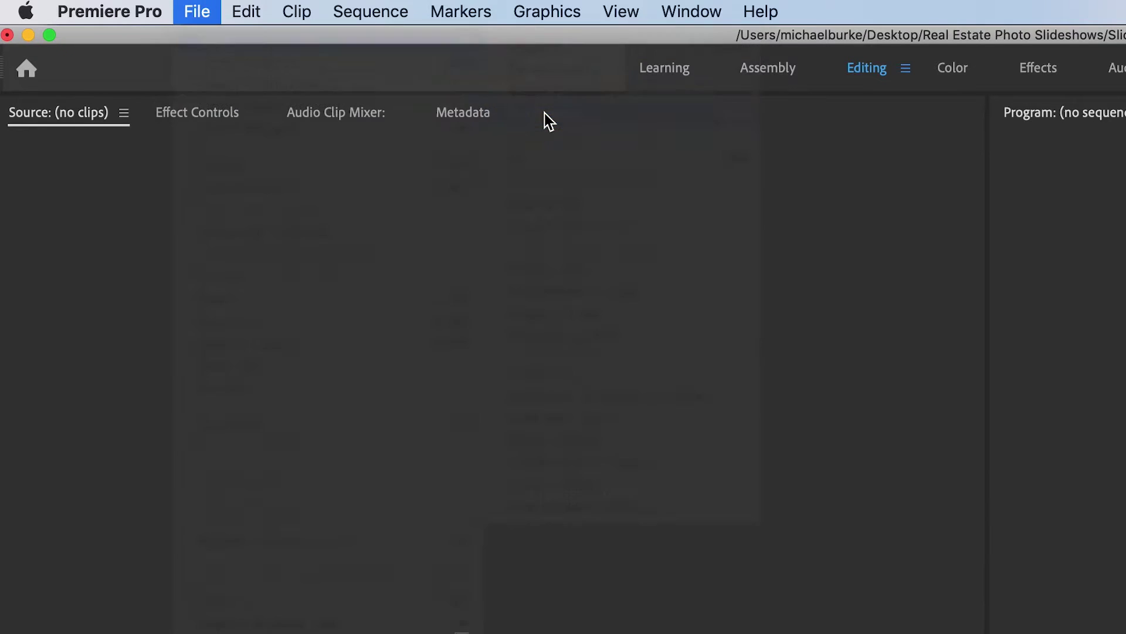
{"action": "left_click", "coordinate": [392, 65]}
{"action": "left_click", "coordinate": [471, 94]}
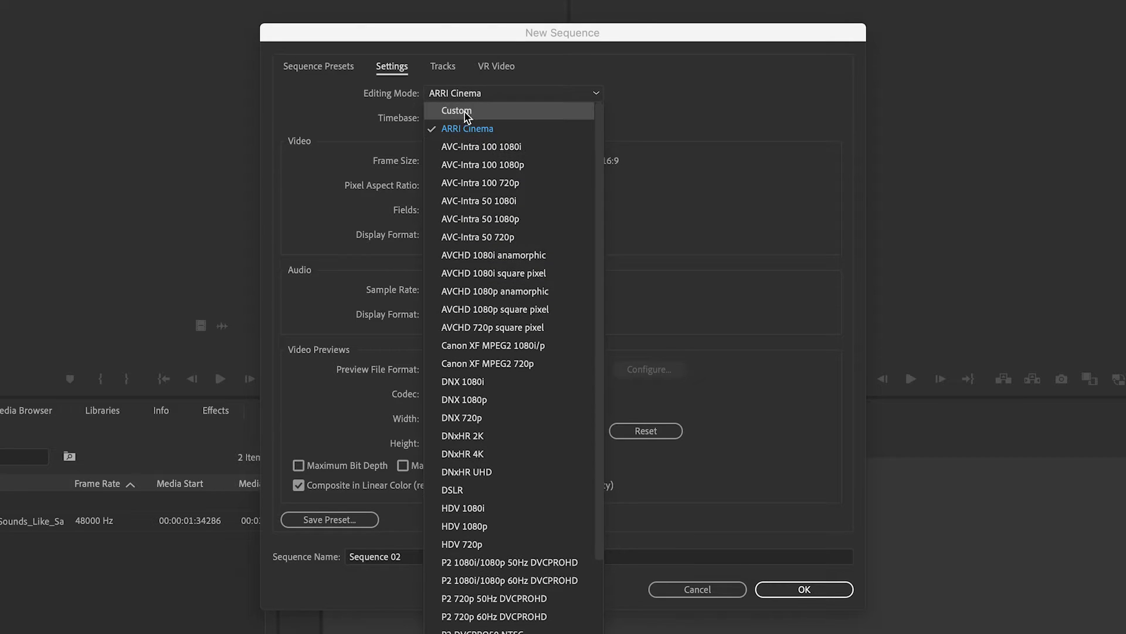
{"action": "left_click", "coordinate": [465, 111]}
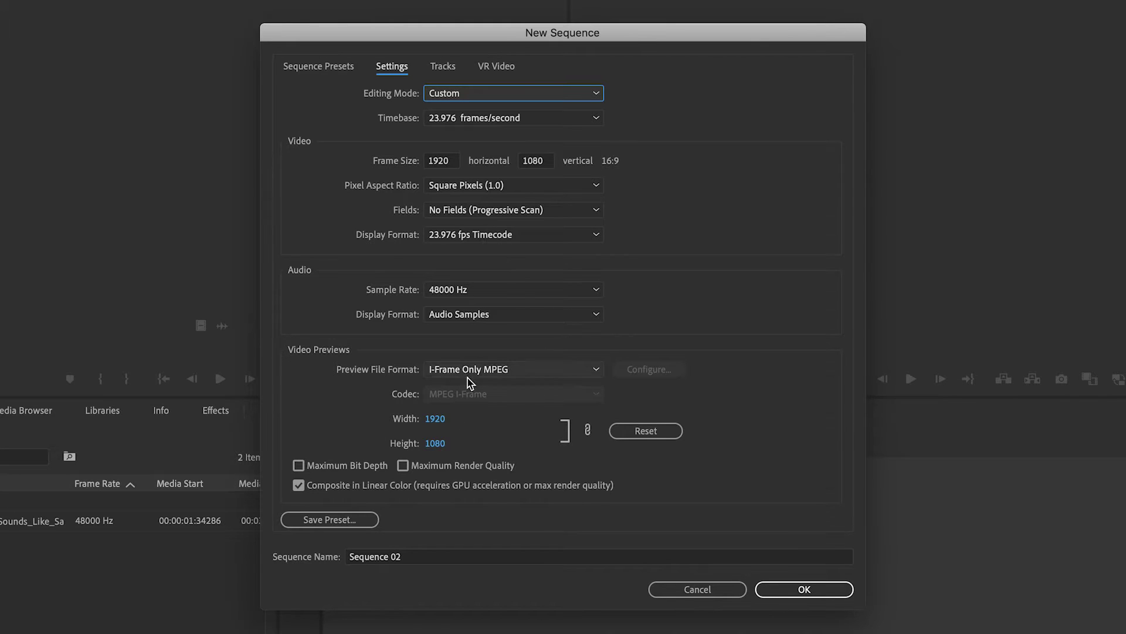
{"action": "left_click", "coordinate": [540, 374]}
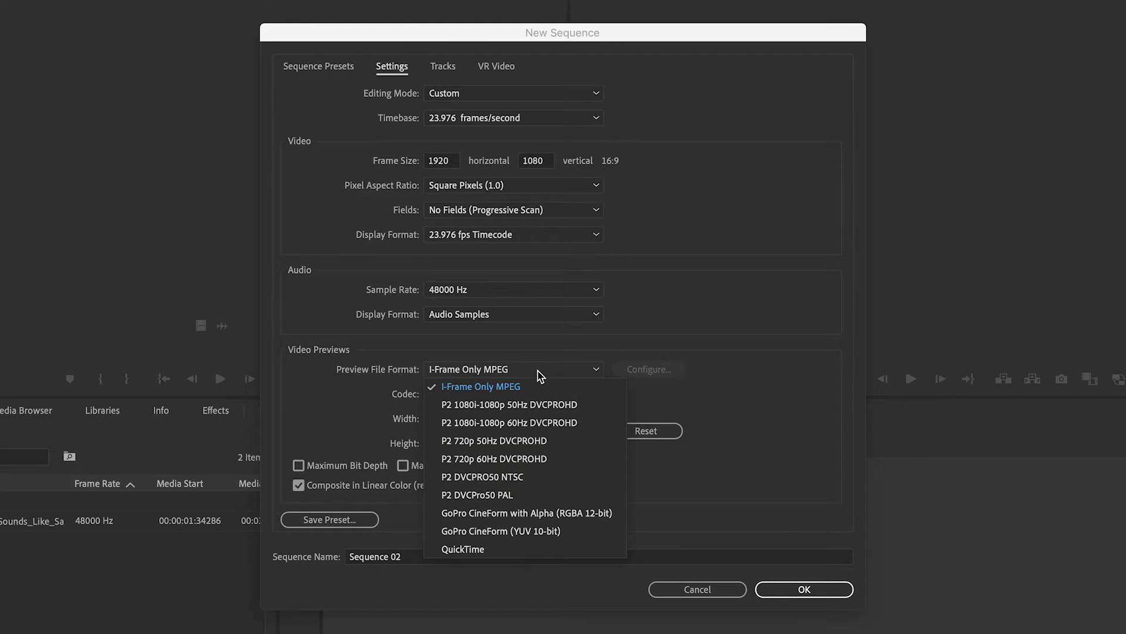
{"action": "left_click", "coordinate": [539, 373]}
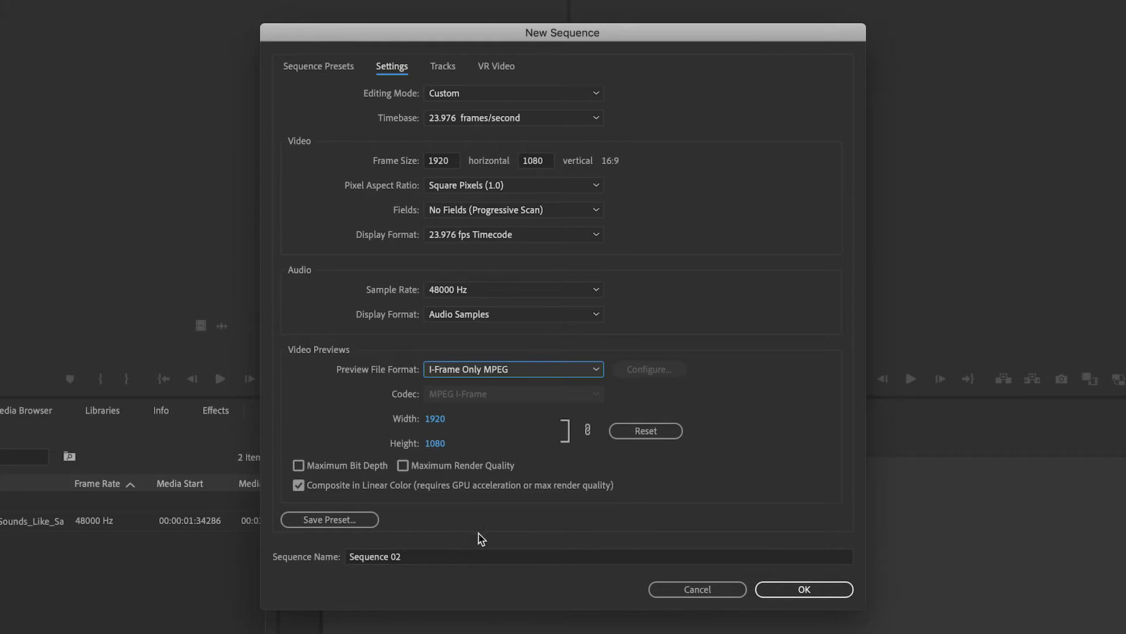
Step: Name the new sequence Slideshow and create it
{"action": "left_click", "coordinate": [403, 558]}
{"action": "triple_click", "coordinate": [411, 560]}
{"action": "type", "text": "Slideshow"}
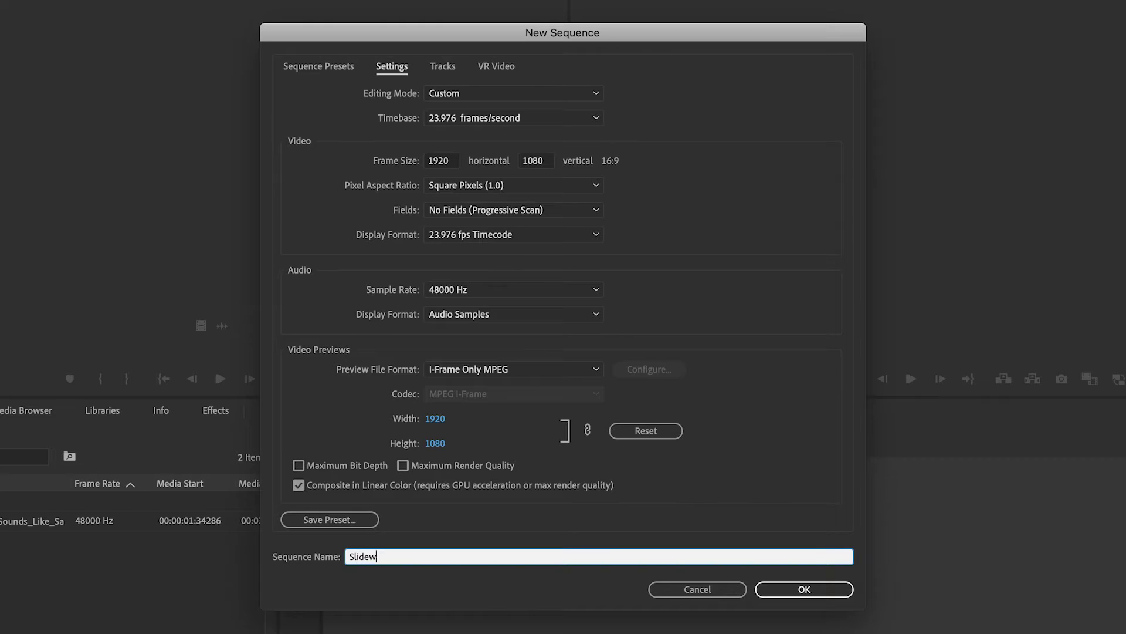
{"action": "left_click", "coordinate": [819, 590]}
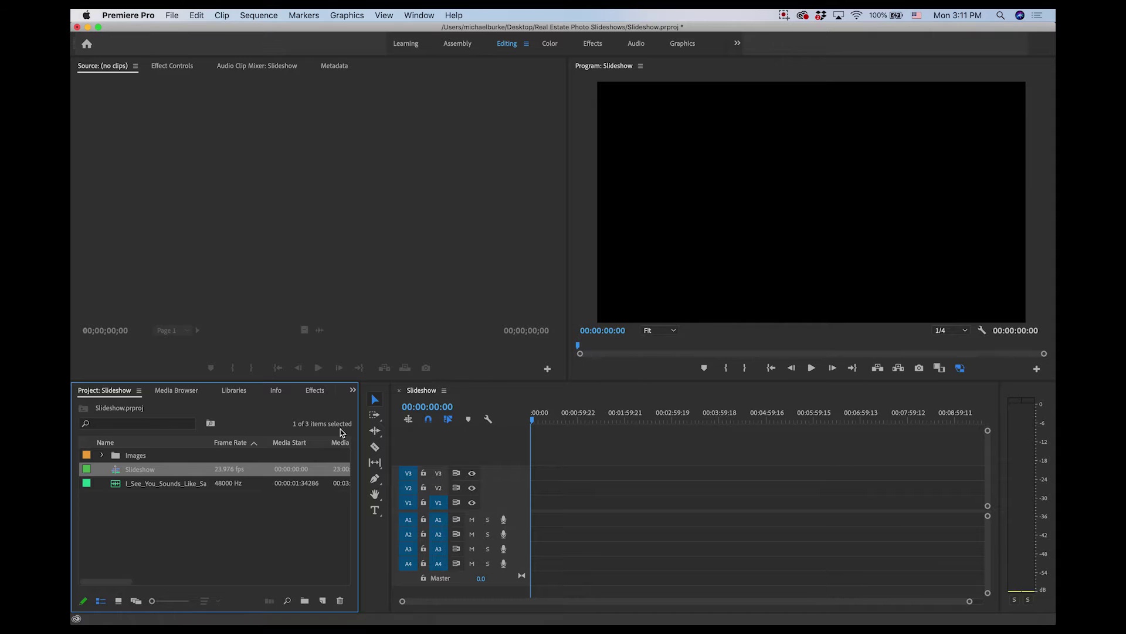
Step: Place all images from 01.jpg to 34.jpg in the Images bin onto video track V1 at the start of the Slideshow sequence
{"action": "left_click", "coordinate": [102, 456]}
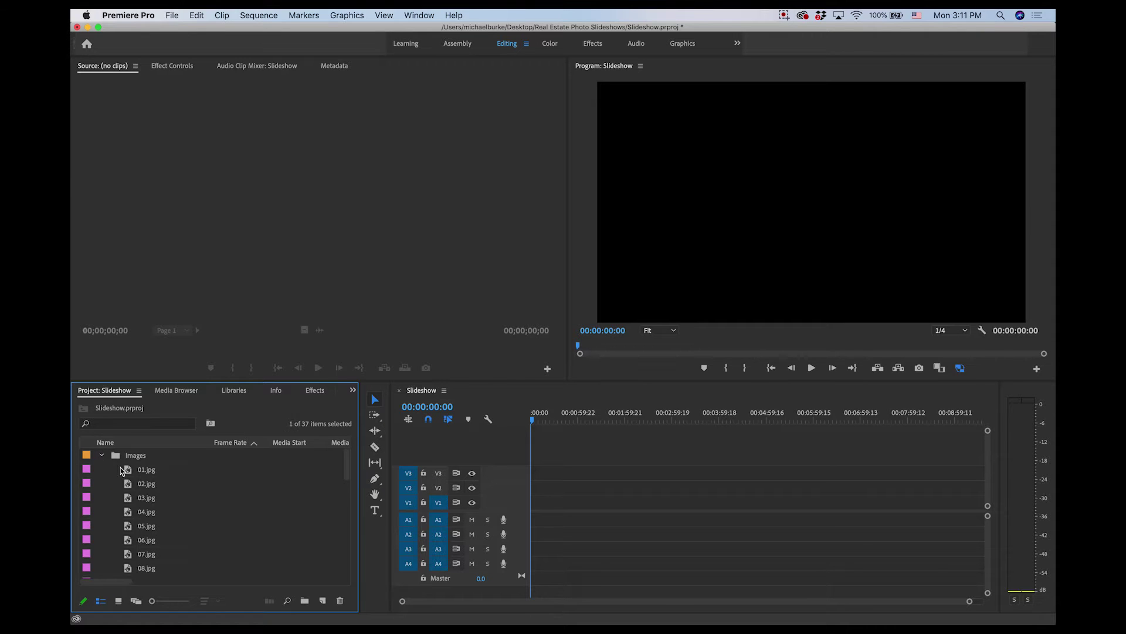
{"action": "left_click", "coordinate": [128, 473]}
{"action": "scroll", "coordinate": [144, 487], "scroll_direction": "down", "scroll_amount": 10}
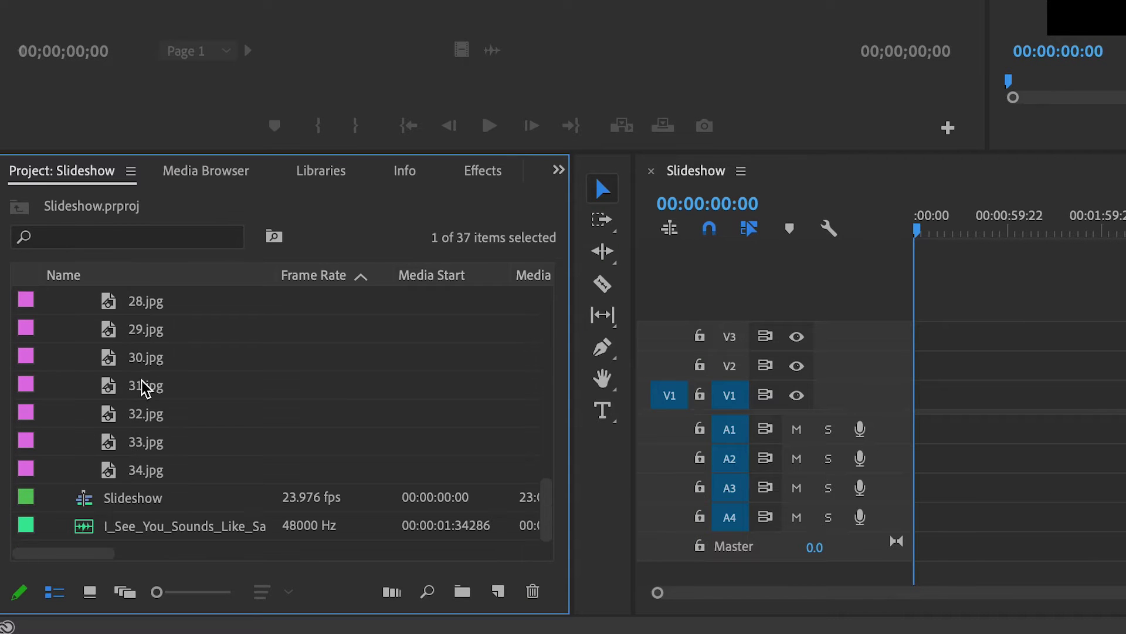
{"action": "left_click", "coordinate": [141, 473], "text": "shift"}
{"action": "scroll", "coordinate": [138, 463], "scroll_direction": "up", "scroll_amount": 10}
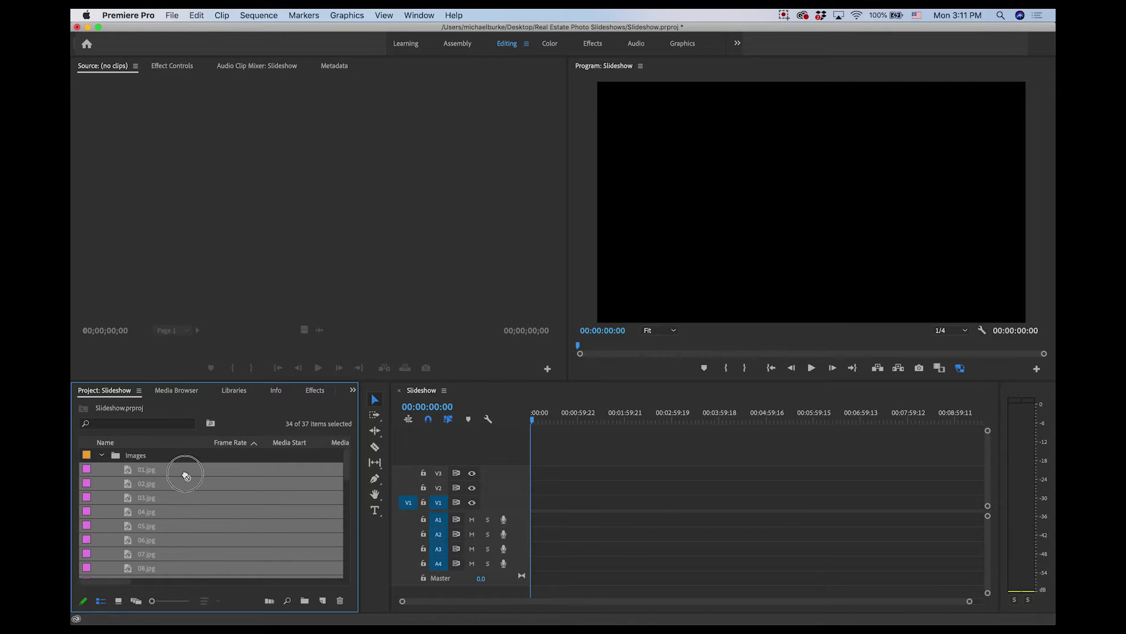
{"action": "left_click_drag", "start_coordinate": [185, 475], "coordinate": [557, 503]}
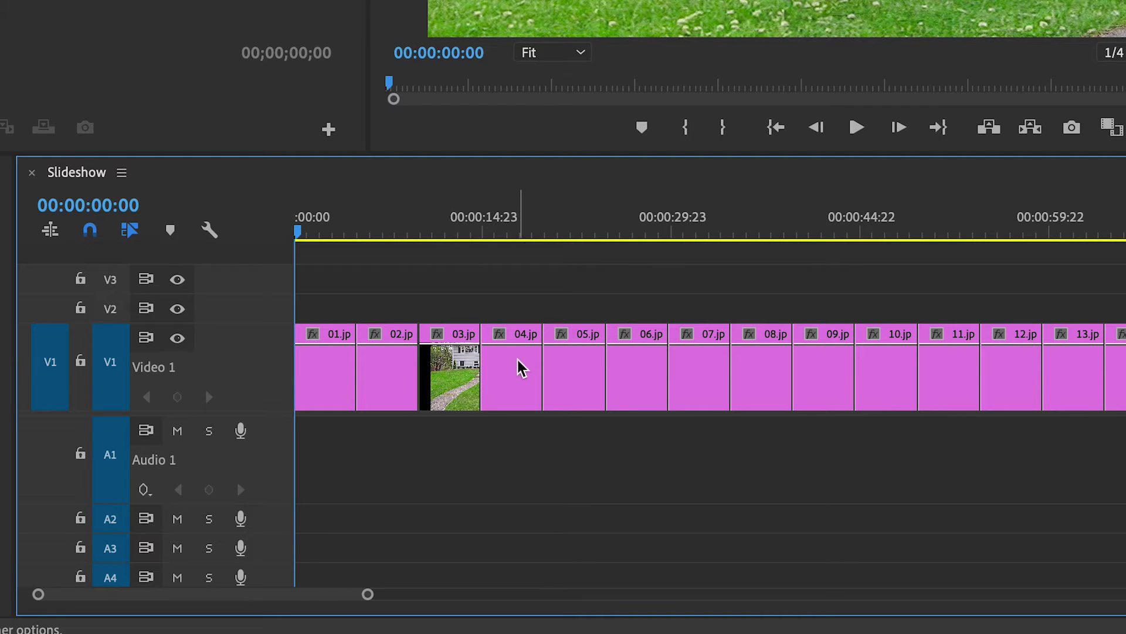
Step: Scale the 01.jpg clip down to 32 and set a Scale keyframe at the start of the sequence
{"action": "left_click", "coordinate": [315, 226]}
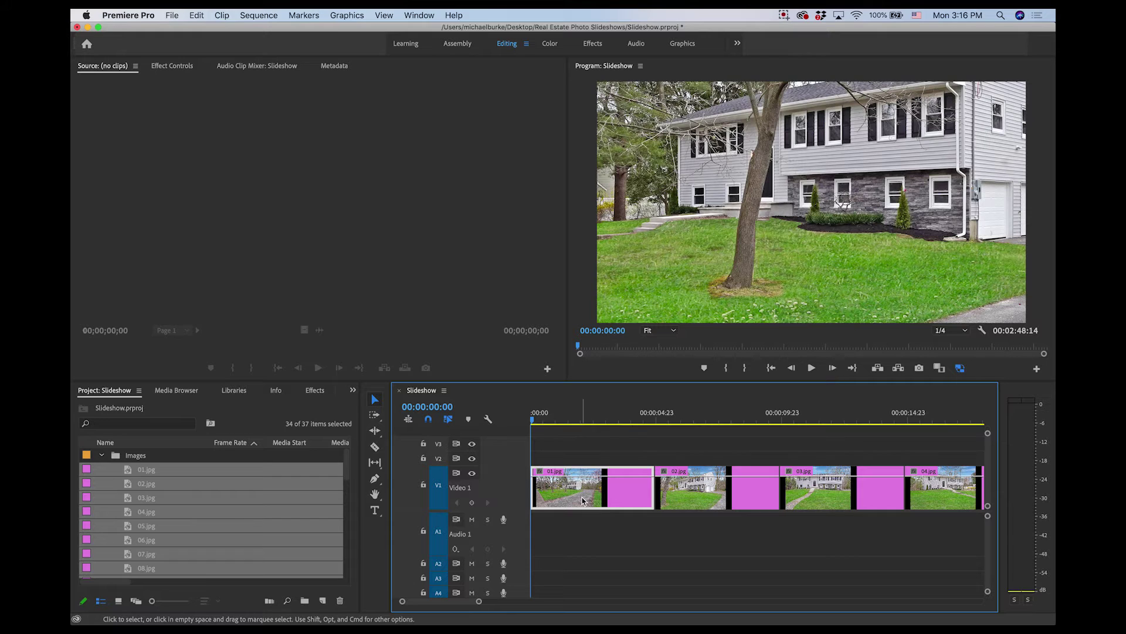
{"action": "left_click", "coordinate": [170, 73]}
{"action": "left_click", "coordinate": [135, 117]}
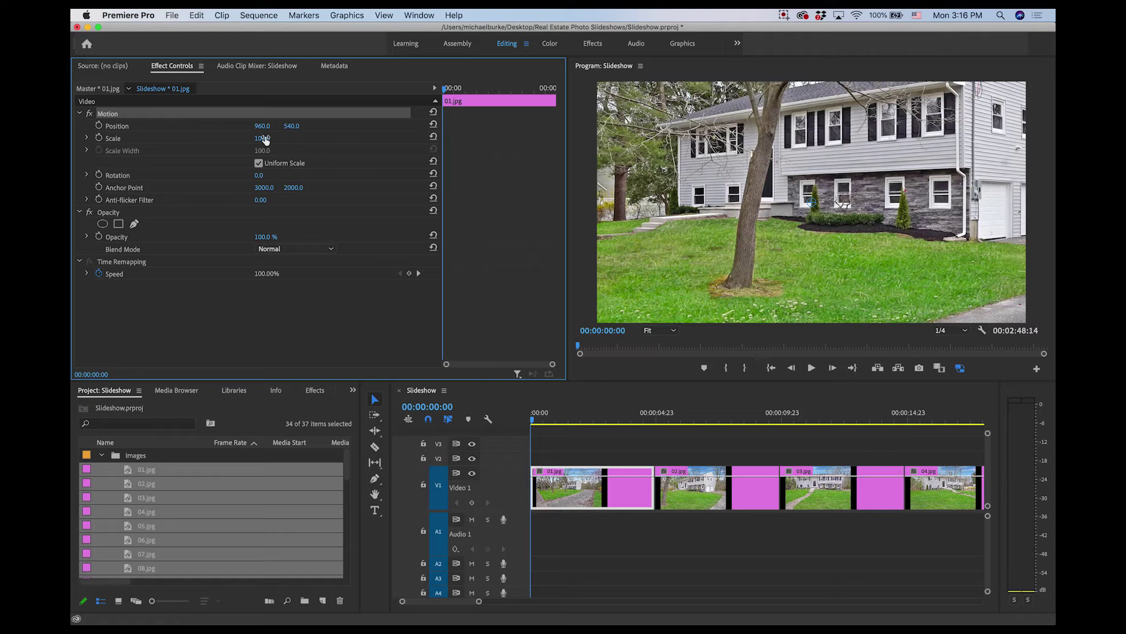
{"action": "left_click_drag", "start_coordinate": [264, 139], "coordinate": [224, 139]}
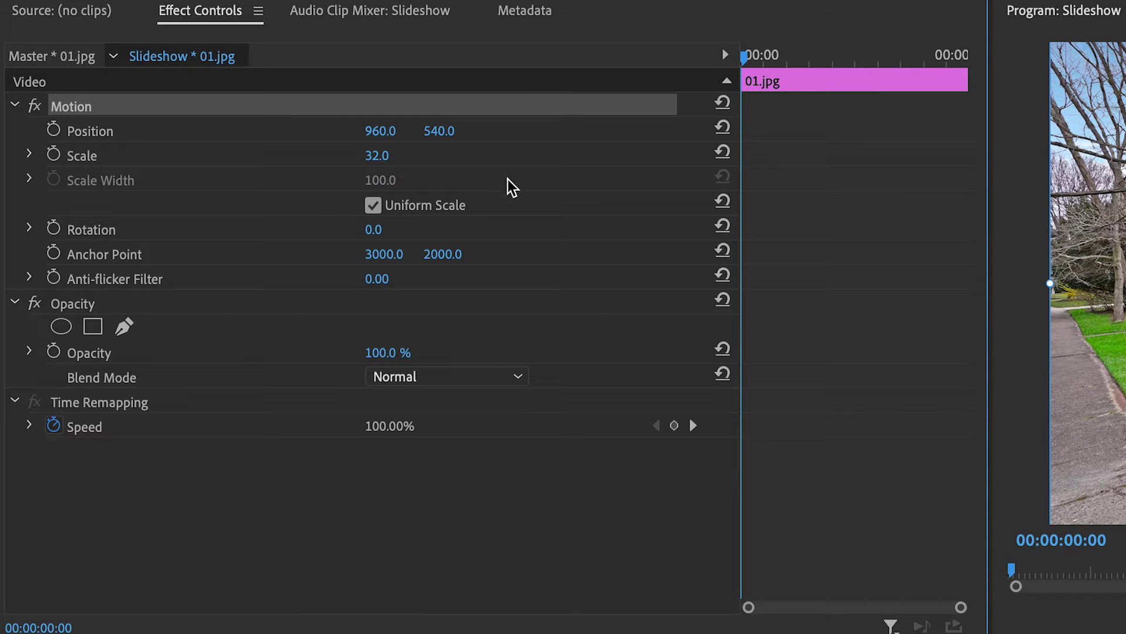
{"action": "left_click", "coordinate": [54, 155]}
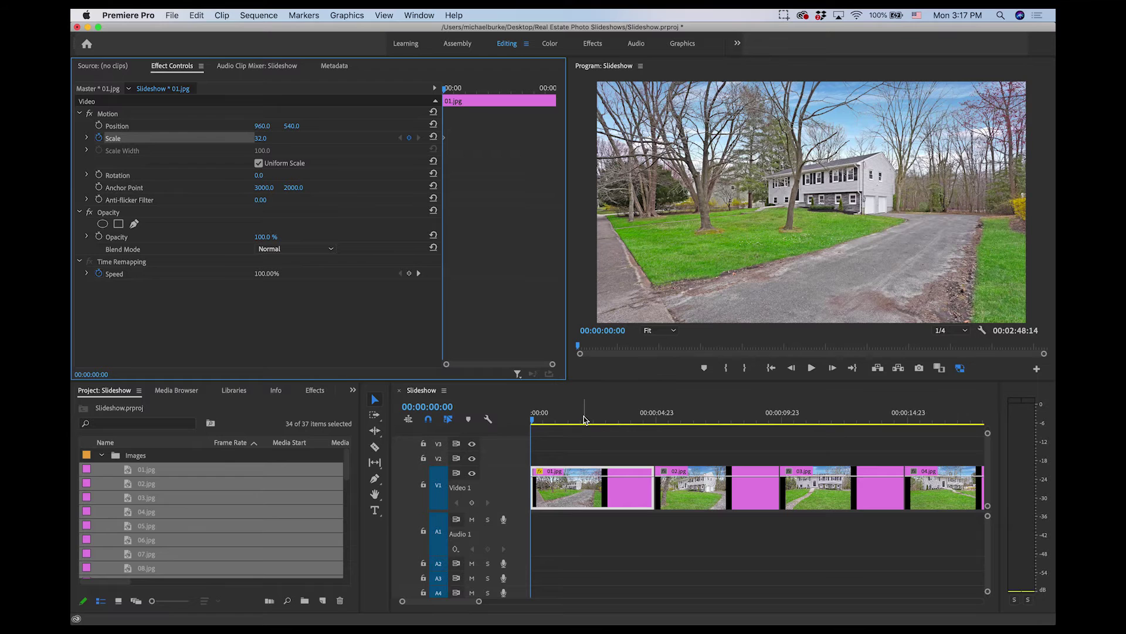
Step: Add a second Scale keyframe of 38 on the last frame of 01.jpg, at 00:00:04:22
{"action": "left_click", "coordinate": [579, 419]}
{"action": "left_click_drag", "start_coordinate": [616, 419], "coordinate": [655, 419]}
{"action": "left_click", "coordinate": [657, 478]}
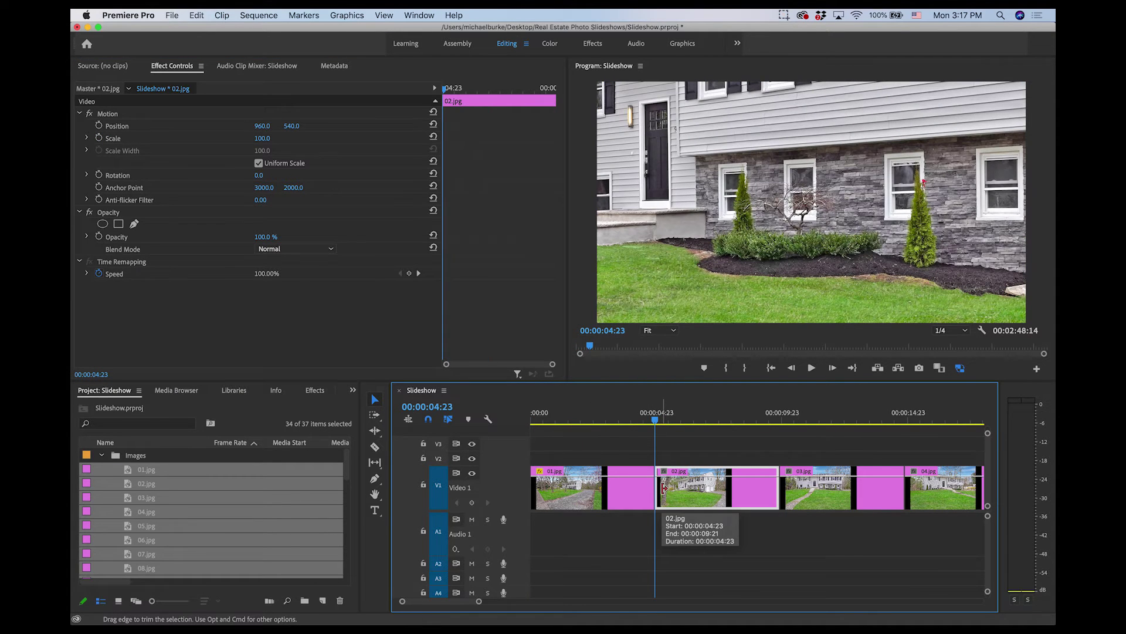
{"action": "key", "text": "Left"}
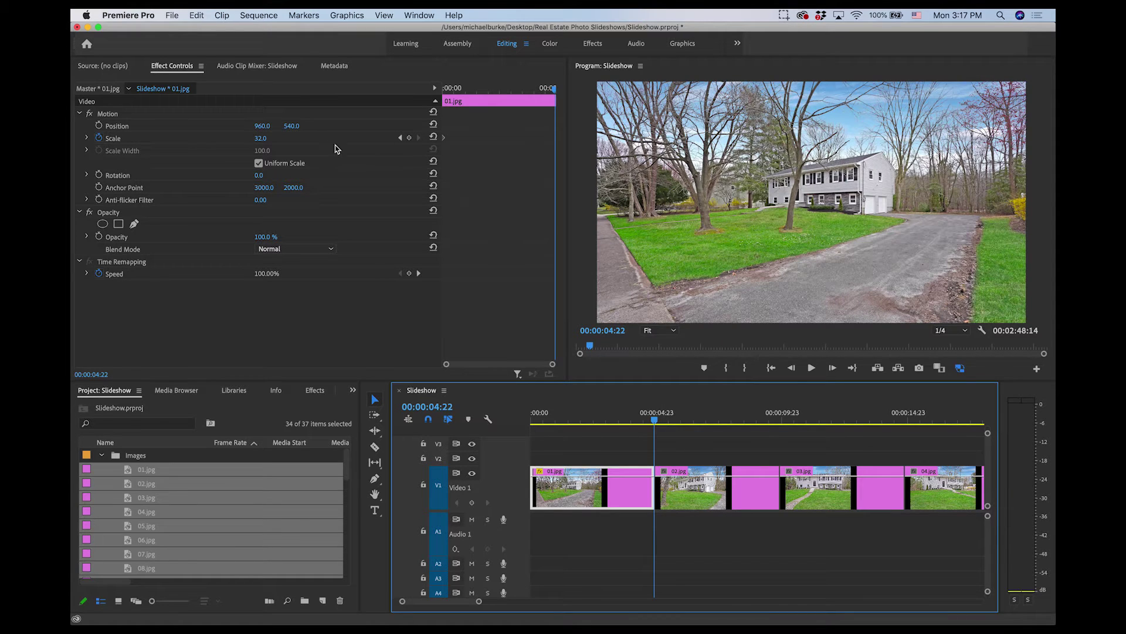
{"action": "left_click", "coordinate": [261, 138]}
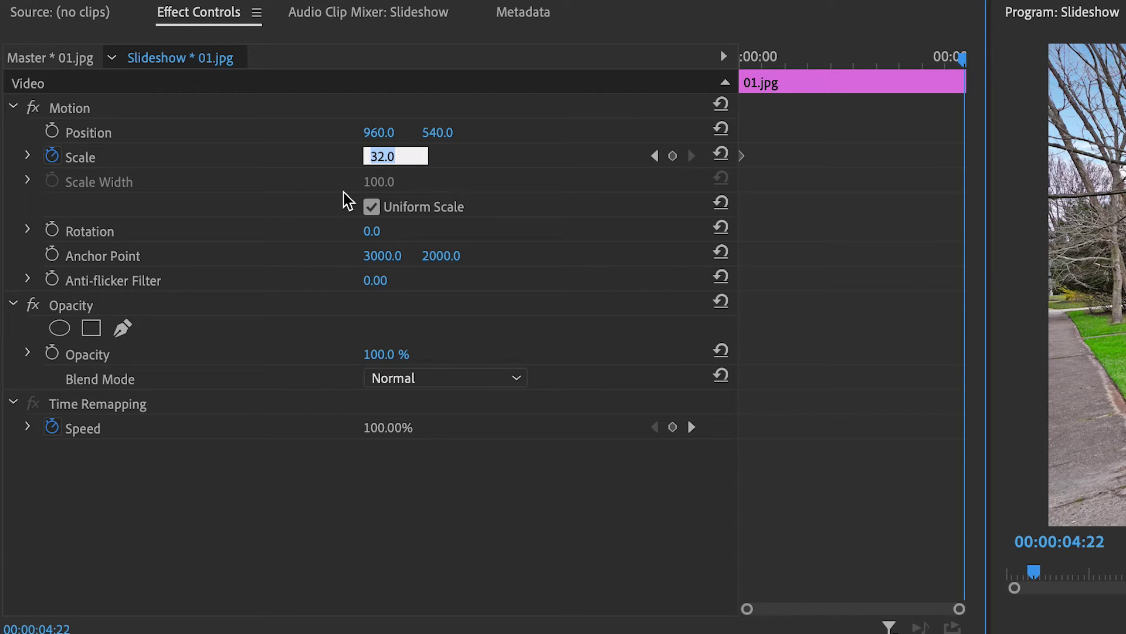
{"action": "type", "text": "38"}
{"action": "key", "text": "Return"}
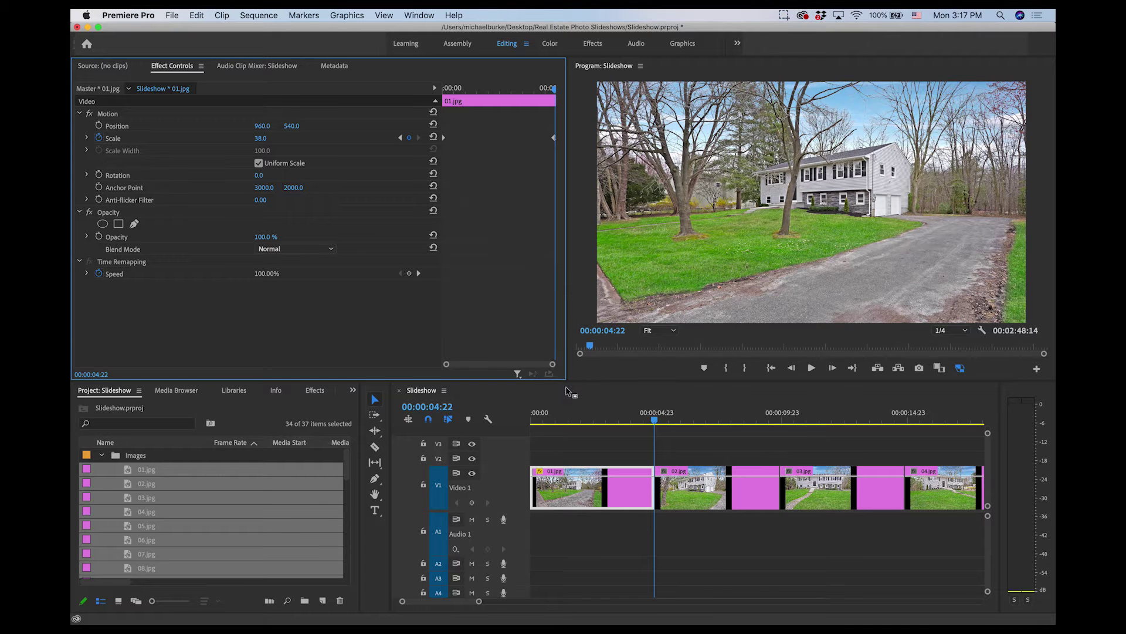
Step: Play back the zoom on 01.jpg and return to the start of the sequence
{"action": "left_click_drag", "start_coordinate": [543, 417], "coordinate": [533, 417]}
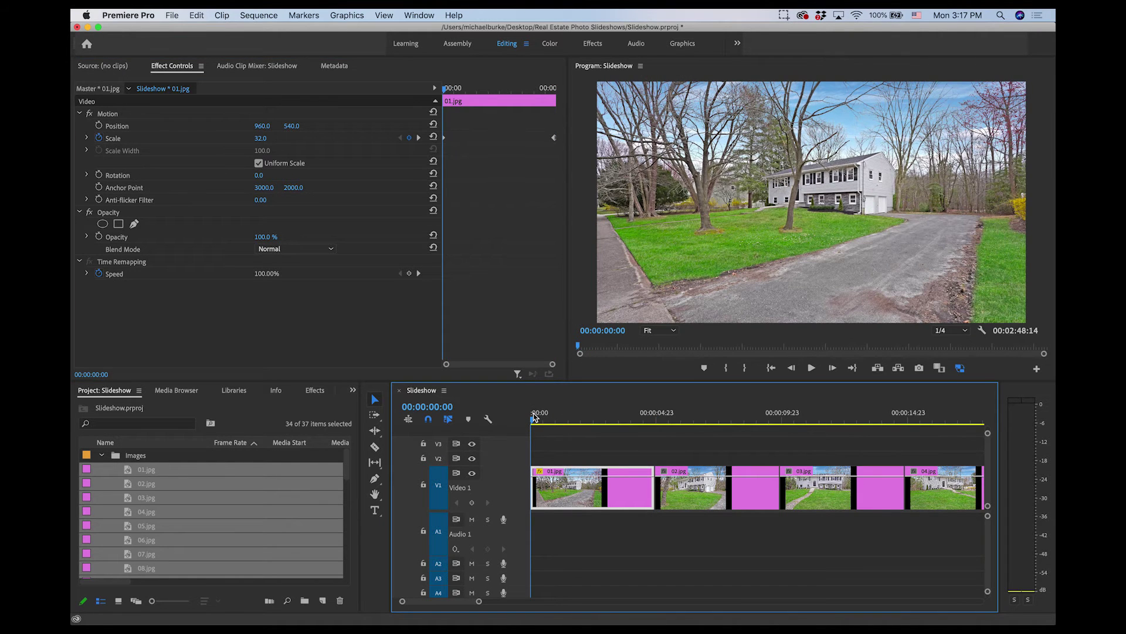
{"action": "key", "text": "space"}
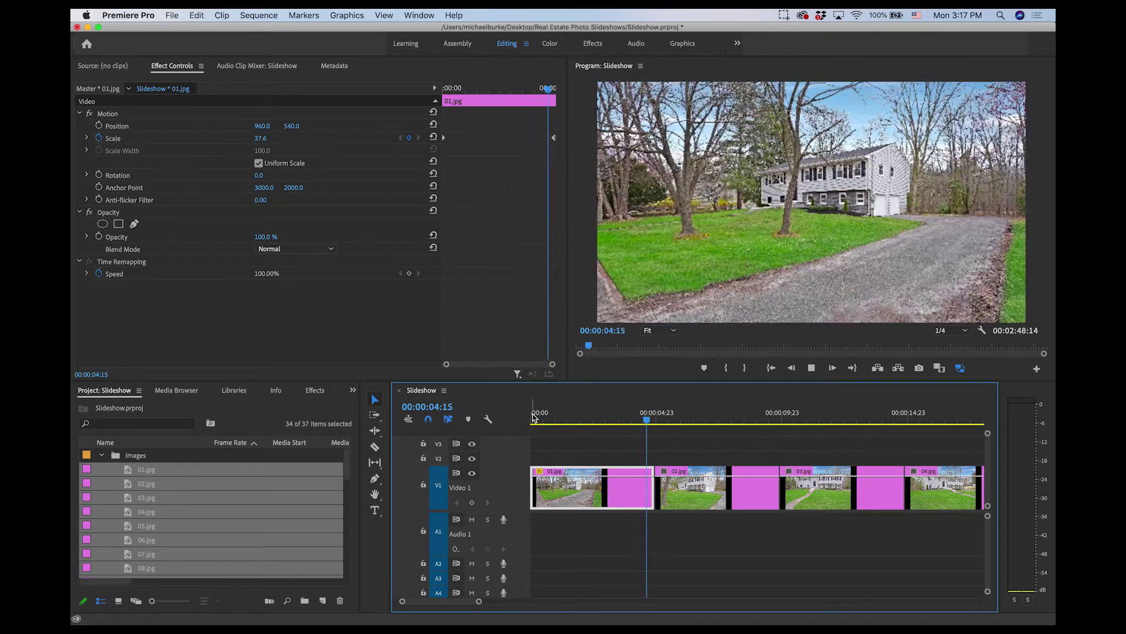
{"action": "key", "text": "space"}
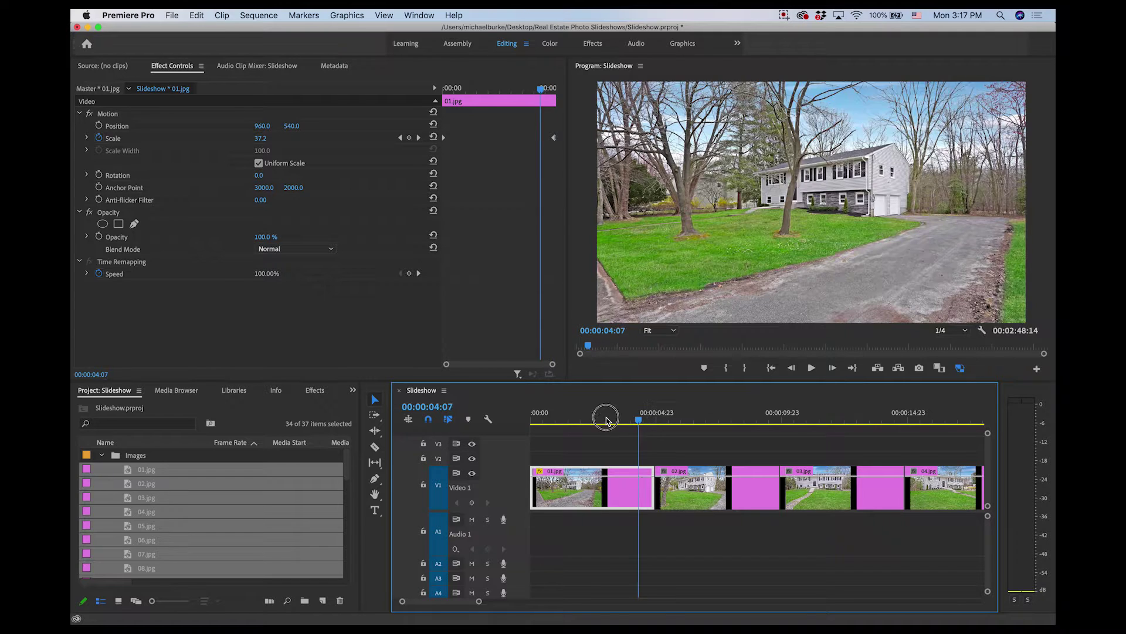
{"action": "left_click_drag", "start_coordinate": [606, 420], "coordinate": [524, 424]}
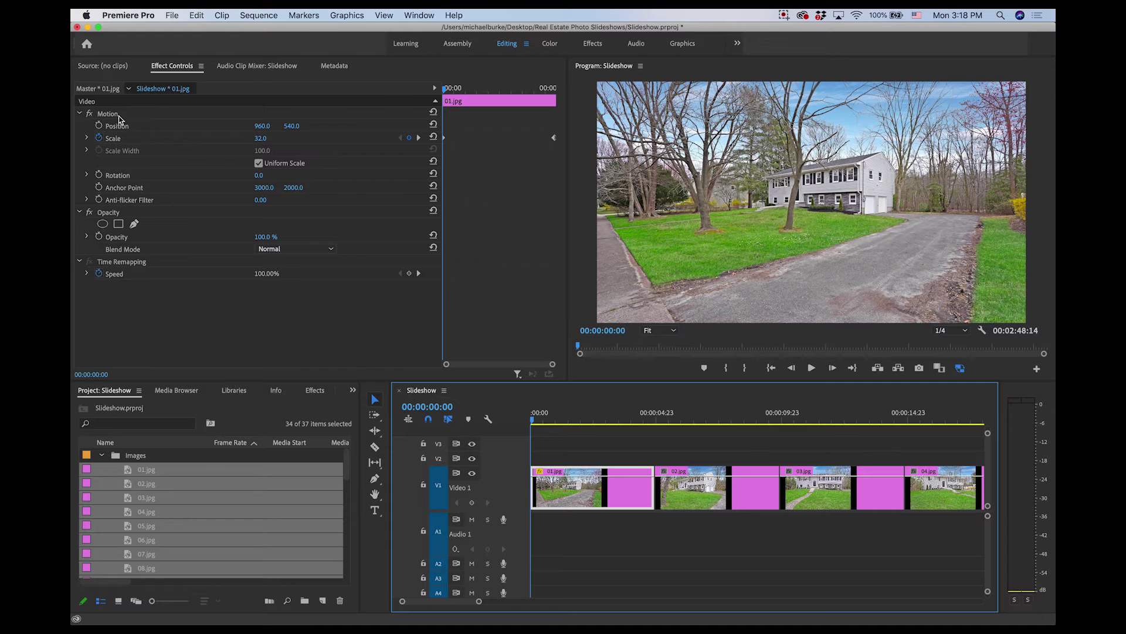
Step: Copy the Motion effect of 01.jpg onto every clip from 02.jpg to the end of the sequence, and preview it
{"action": "left_click", "coordinate": [107, 115]}
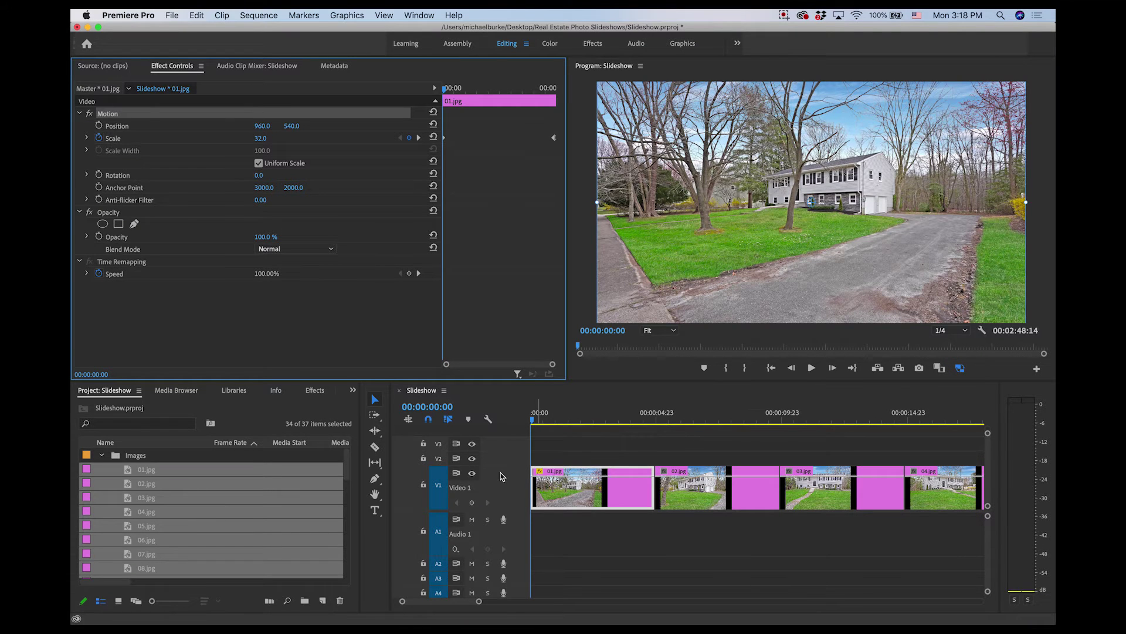
{"action": "key", "text": "a"}
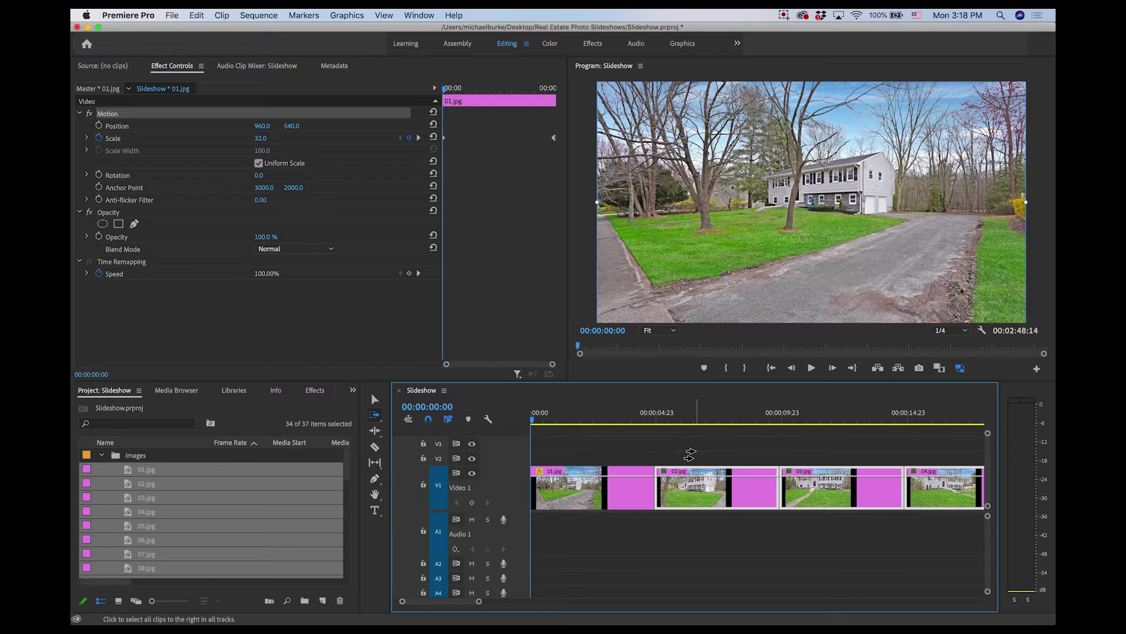
{"action": "left_click", "coordinate": [698, 482]}
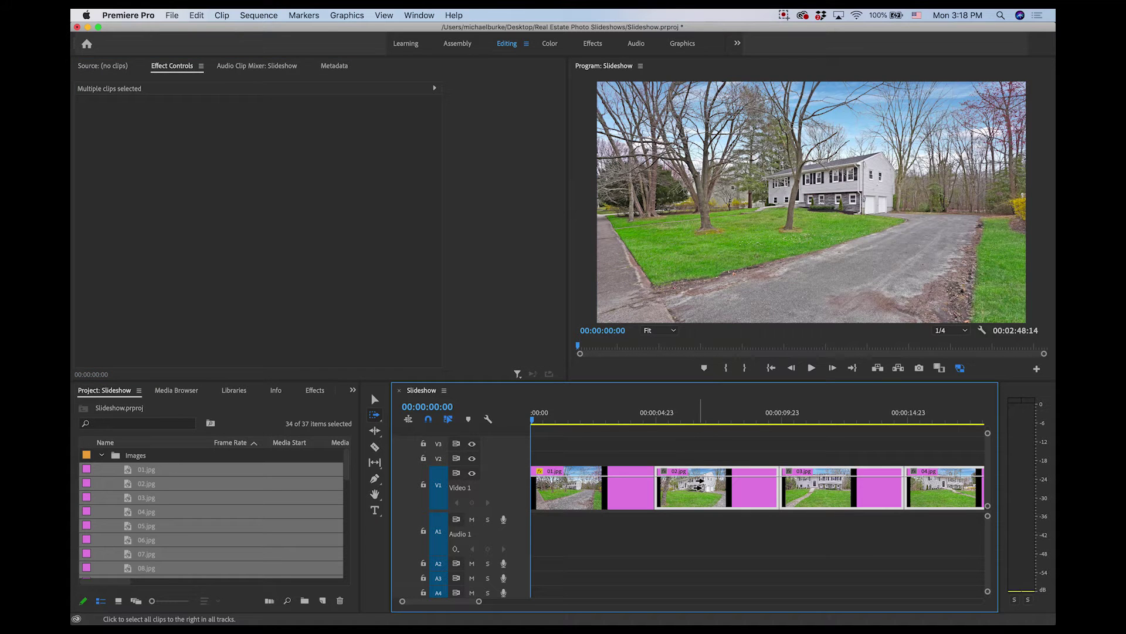
{"action": "key", "text": "backslash"}
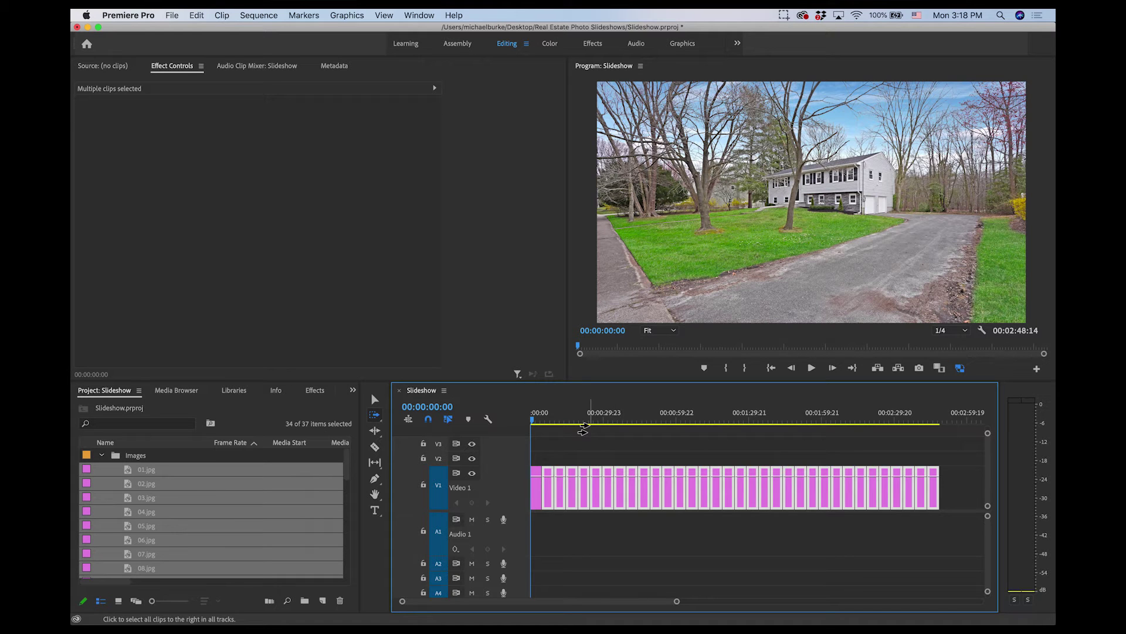
{"action": "key", "text": "v"}
{"action": "left_click", "coordinate": [542, 419]}
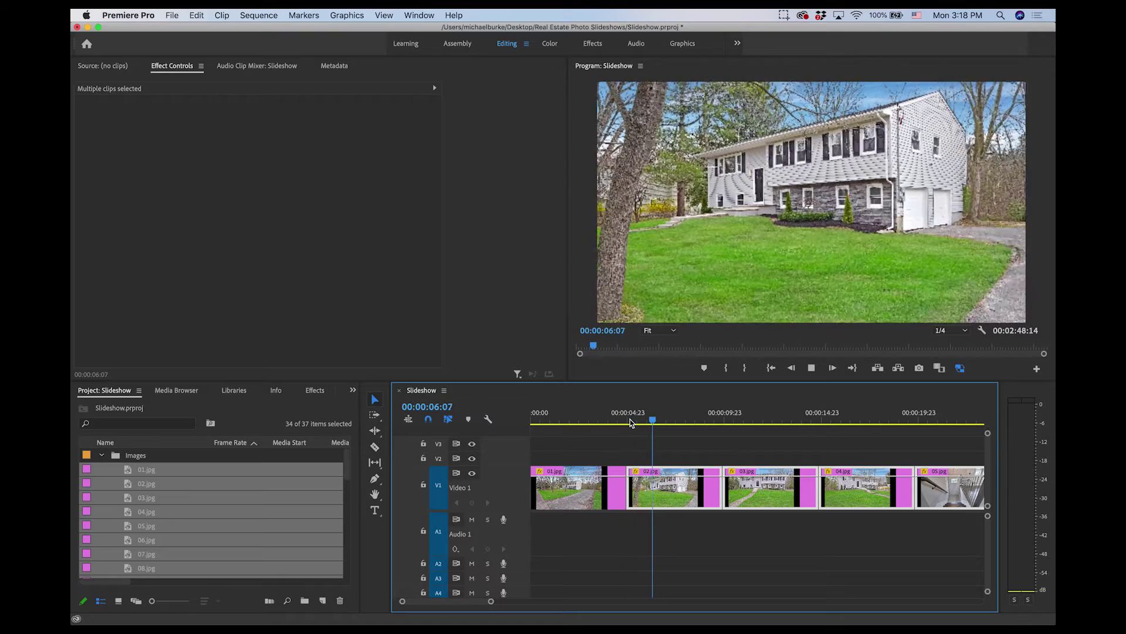
{"action": "key", "text": "space"}
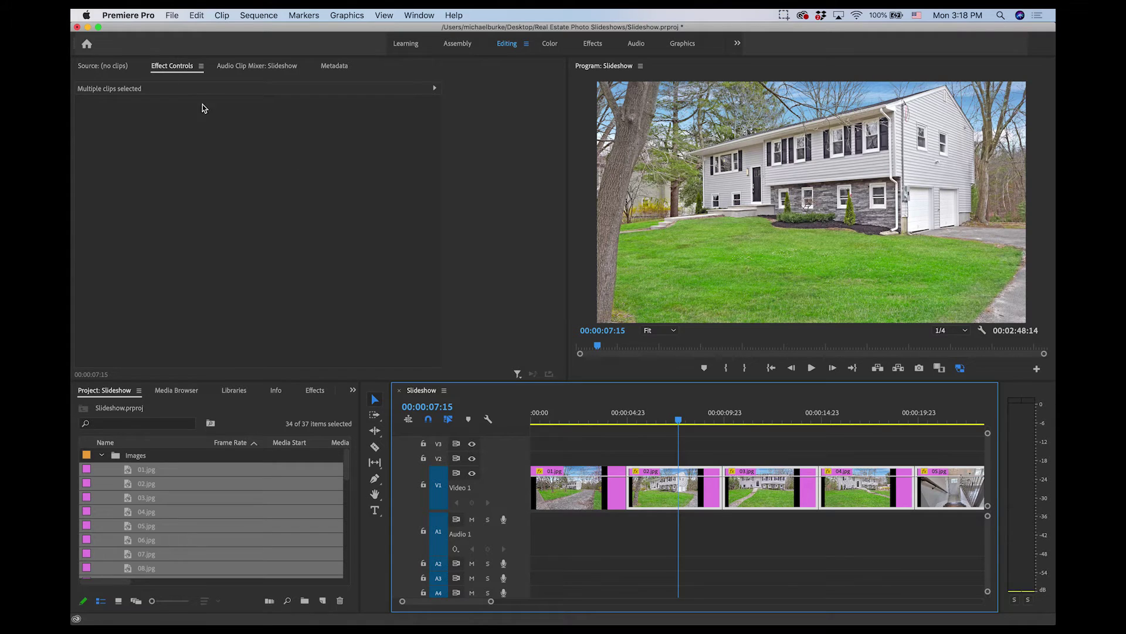
Step: Move the 02.jpg photo down in the frame to a vertical position of about 632, and play the clip back
{"action": "left_click", "coordinate": [158, 68]}
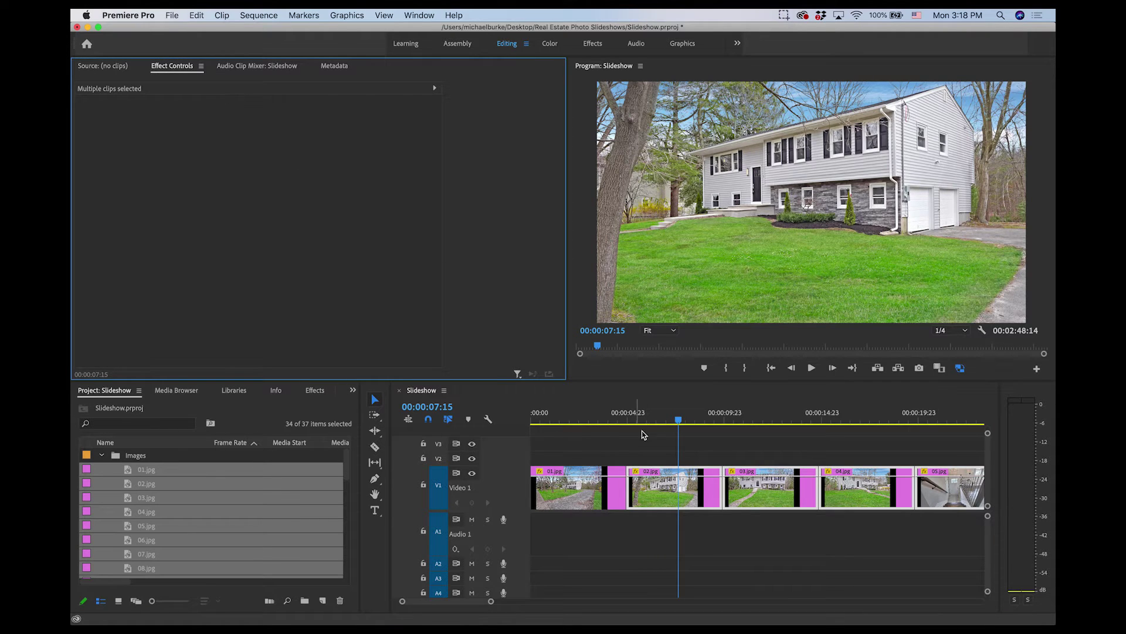
{"action": "left_click", "coordinate": [659, 463]}
{"action": "left_click", "coordinate": [665, 490]}
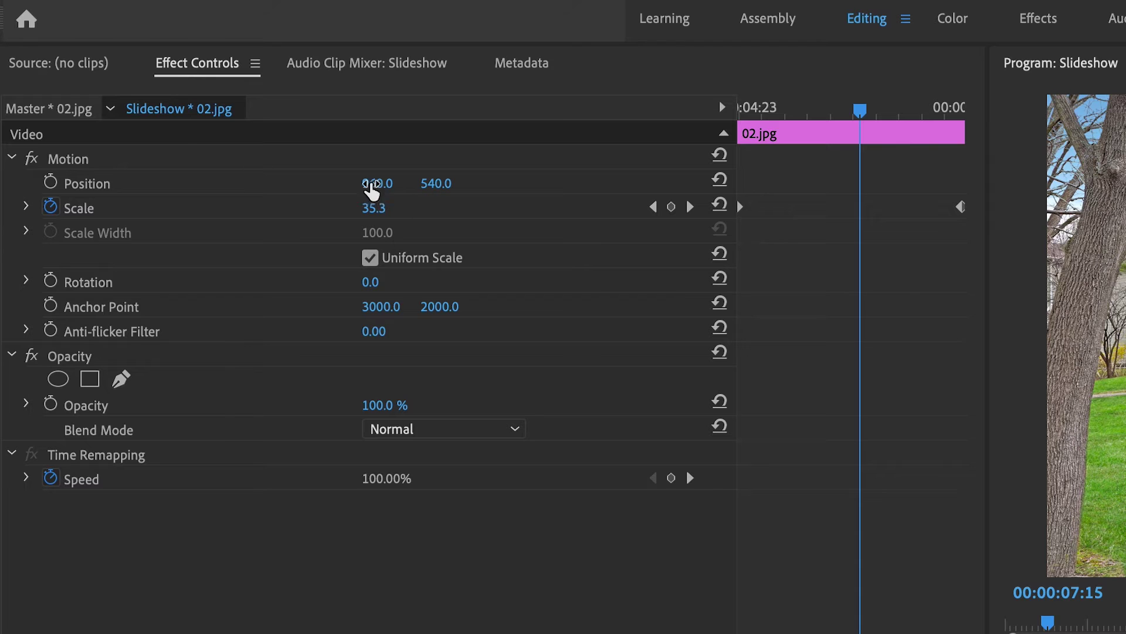
{"action": "left_click", "coordinate": [210, 163]}
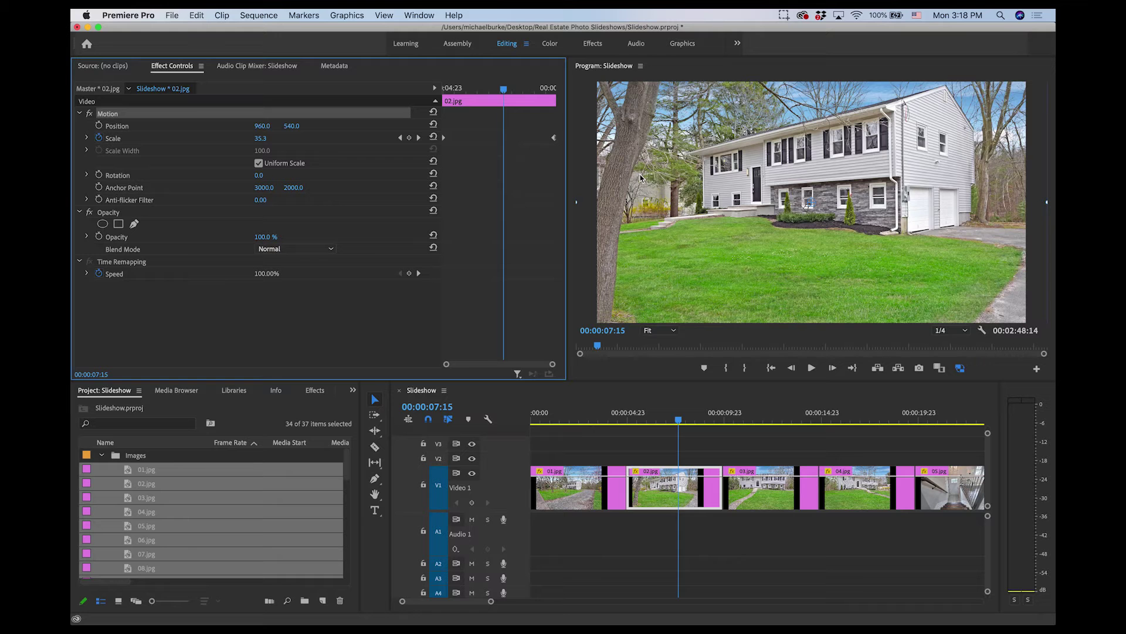
{"action": "left_click", "coordinate": [1125, 285]}
{"action": "left_click_drag", "start_coordinate": [641, 177], "coordinate": [642, 204]}
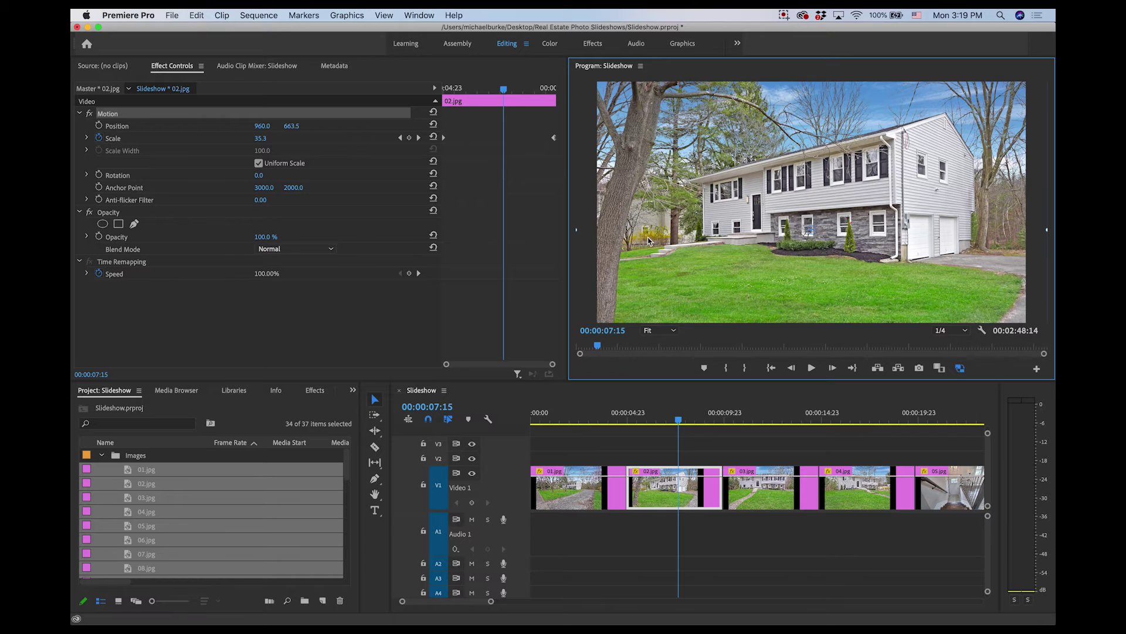
{"action": "left_click", "coordinate": [629, 419]}
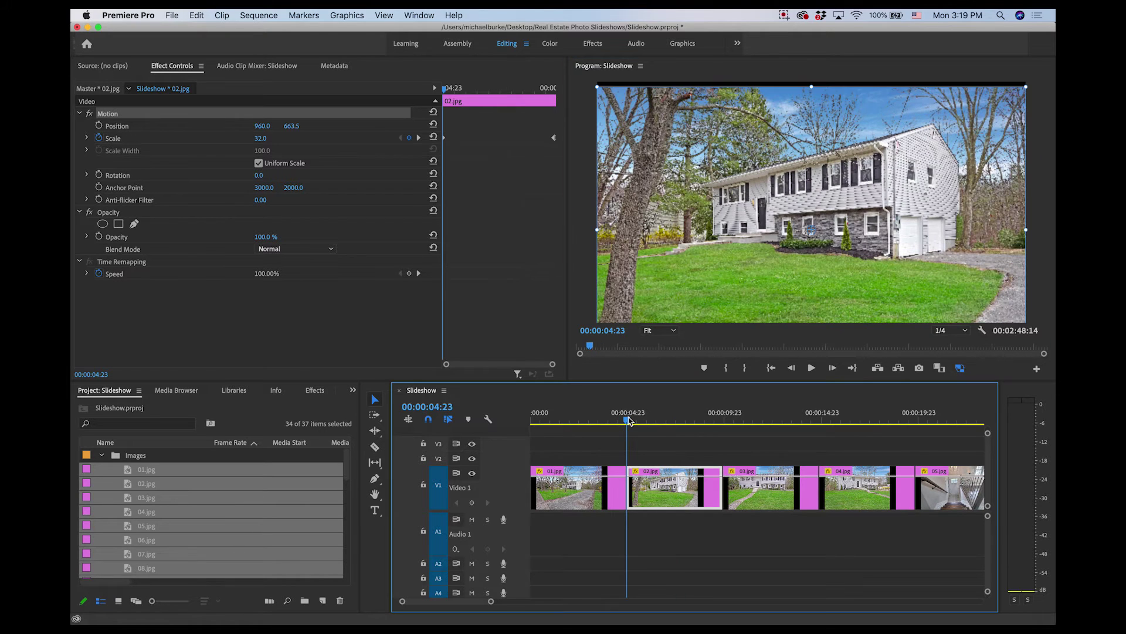
{"action": "left_click_drag", "start_coordinate": [753, 284], "coordinate": [754, 276]}
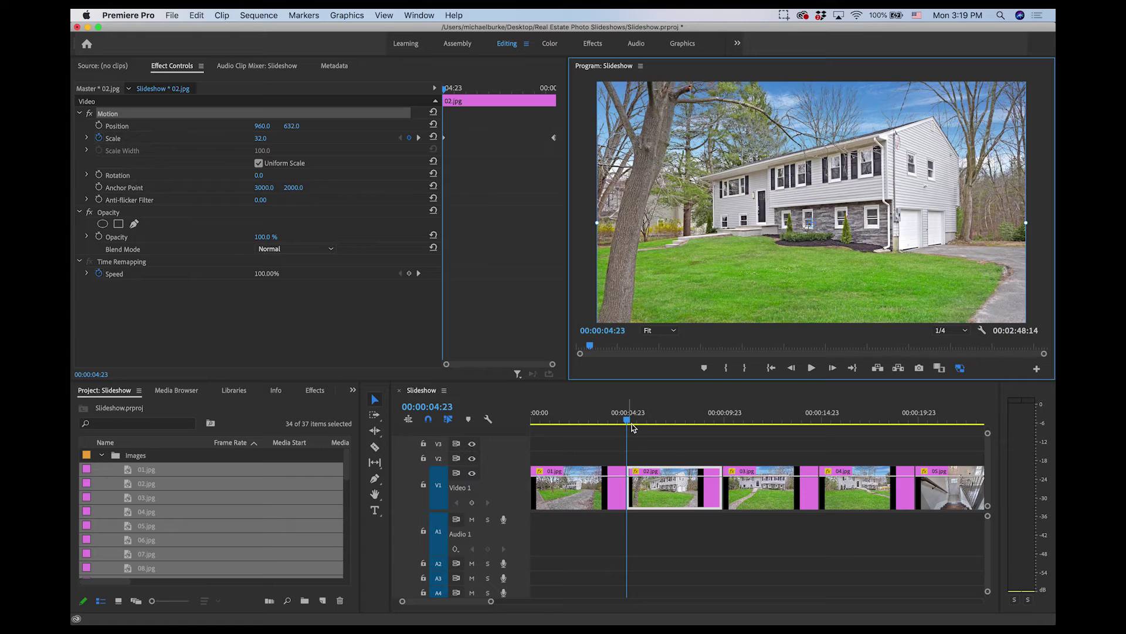
{"action": "key", "text": "space"}
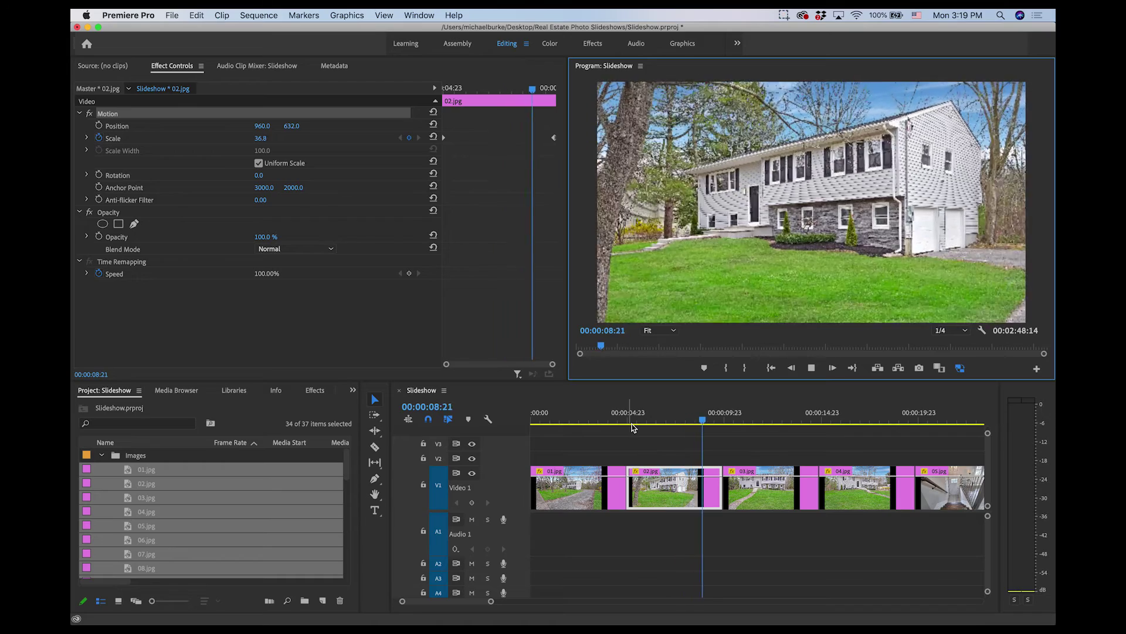
Step: Reposition the 03.jpg and 04.jpg photos lower in the frame, with the top of 03.jpg still covering the frame edge
{"action": "left_click", "coordinate": [723, 420]}
{"action": "mouse_move", "coordinate": [723, 420]}
{"action": "left_mouse_down"}
{"action": "mouse_move", "coordinate": [737, 417]}
{"action": "mouse_move", "coordinate": [723, 419]}
{"action": "left_mouse_up"}
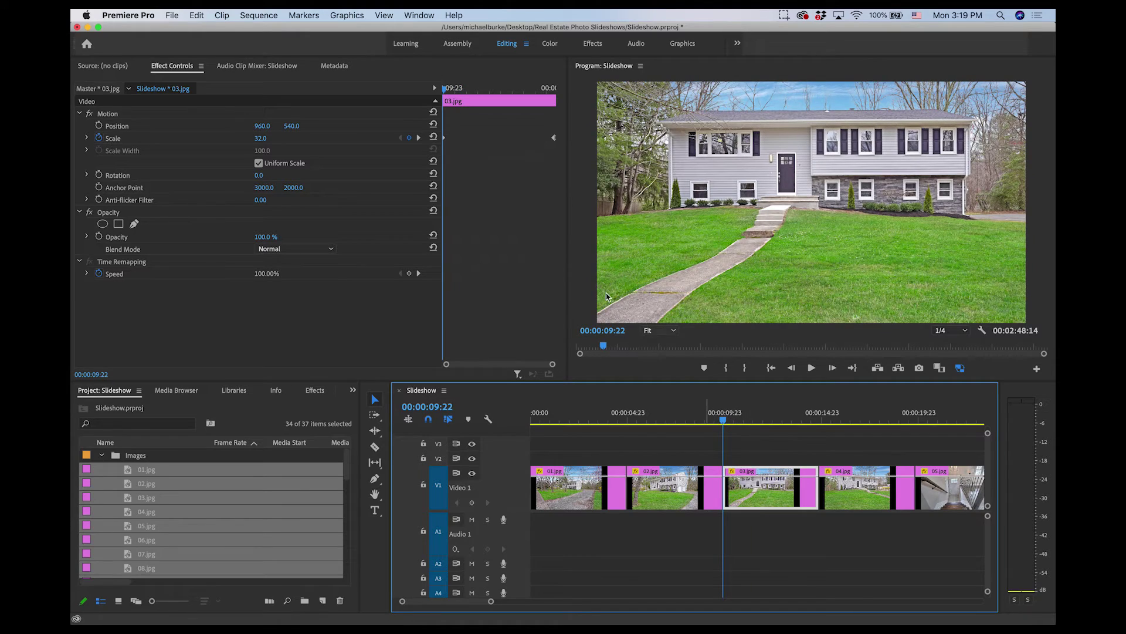
{"action": "left_click_drag", "start_coordinate": [708, 150], "coordinate": [704, 176]}
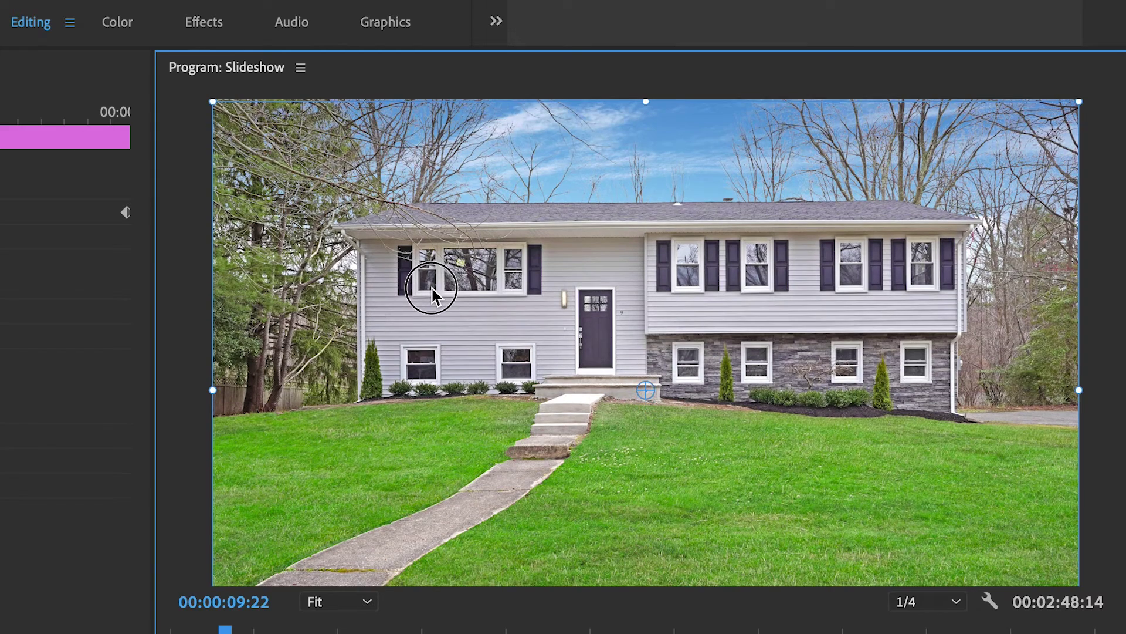
{"action": "left_click_drag", "start_coordinate": [432, 289], "coordinate": [431, 281]}
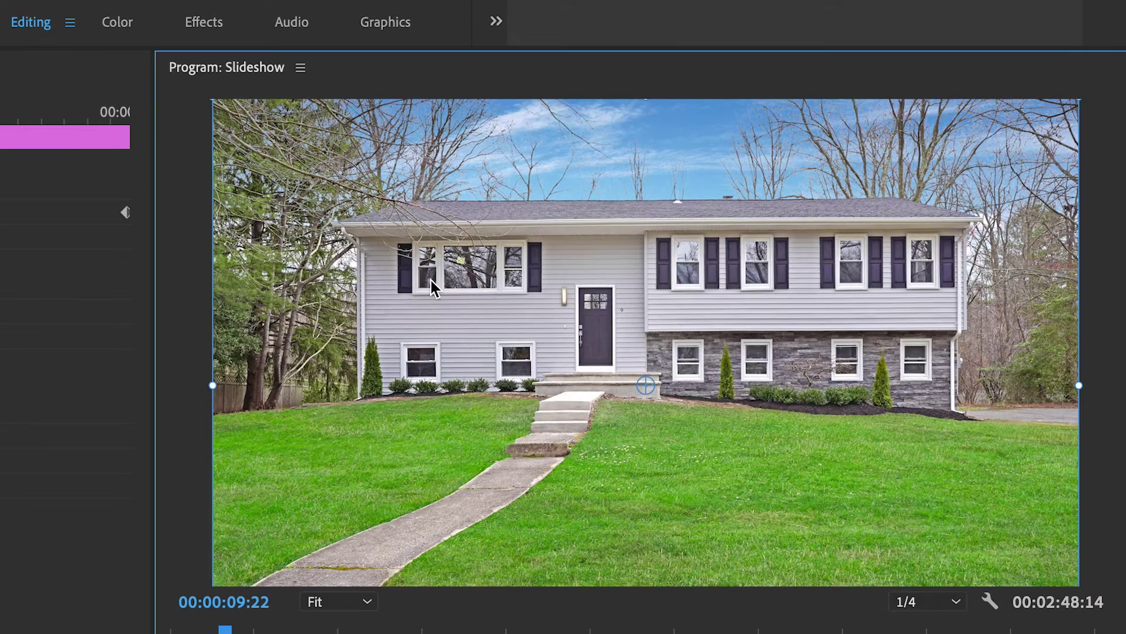
{"action": "key", "text": "space"}
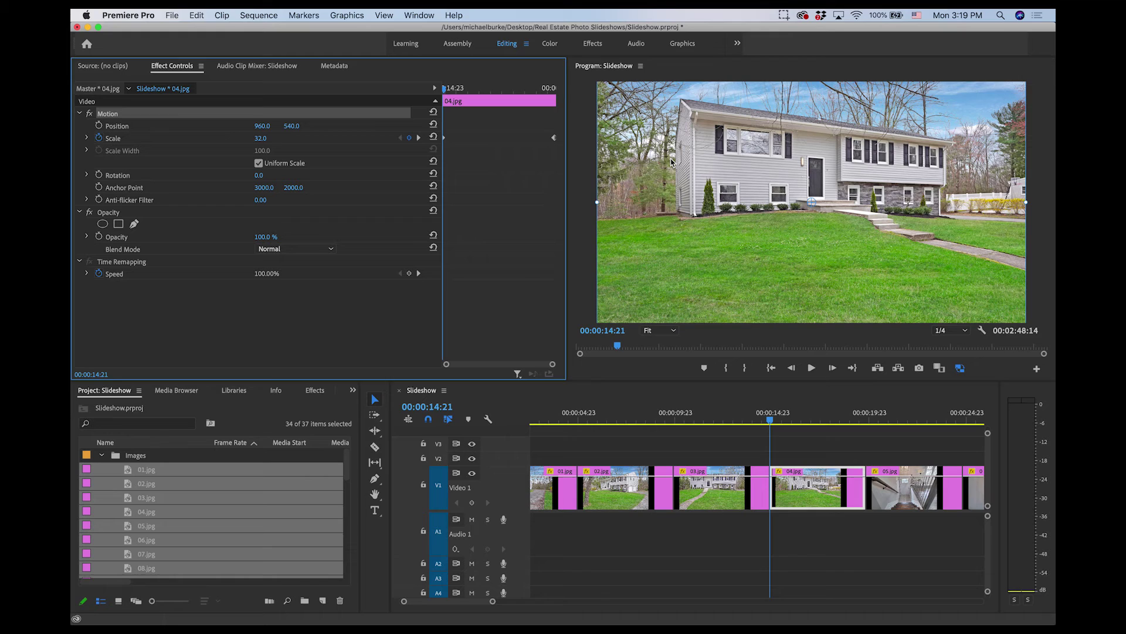
{"action": "left_click", "coordinate": [671, 160]}
{"action": "left_click_drag", "start_coordinate": [671, 159], "coordinate": [668, 181]}
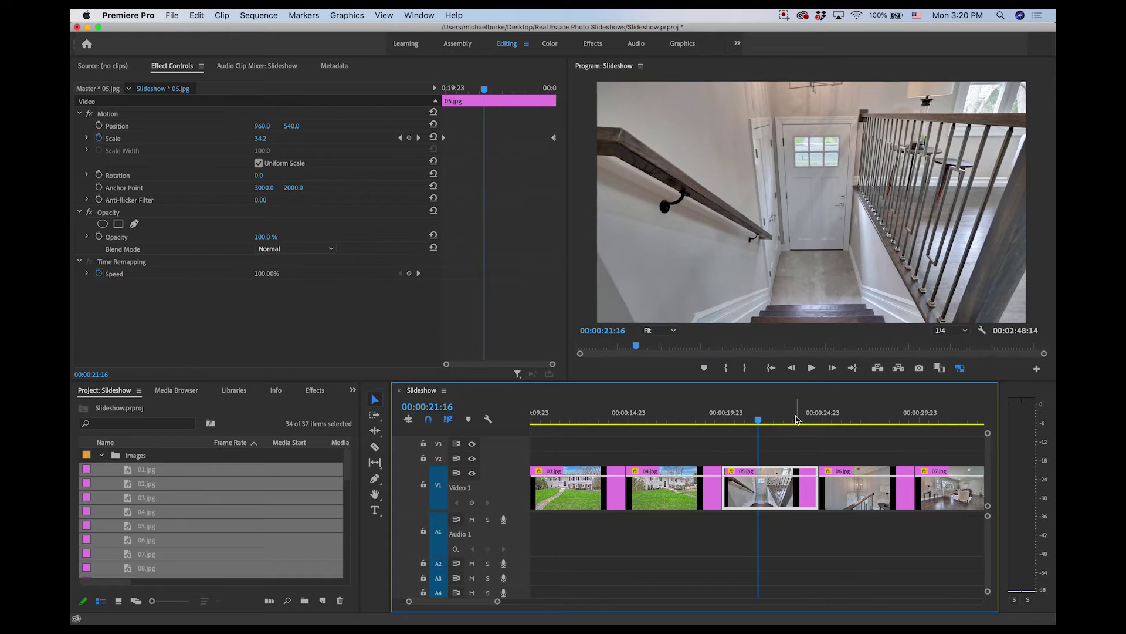
Step: Play through the interior photos from 05.jpg onward to check their framing and zoom
{"action": "left_click_drag", "start_coordinate": [813, 417], "coordinate": [824, 419]}
{"action": "key", "text": "space"}
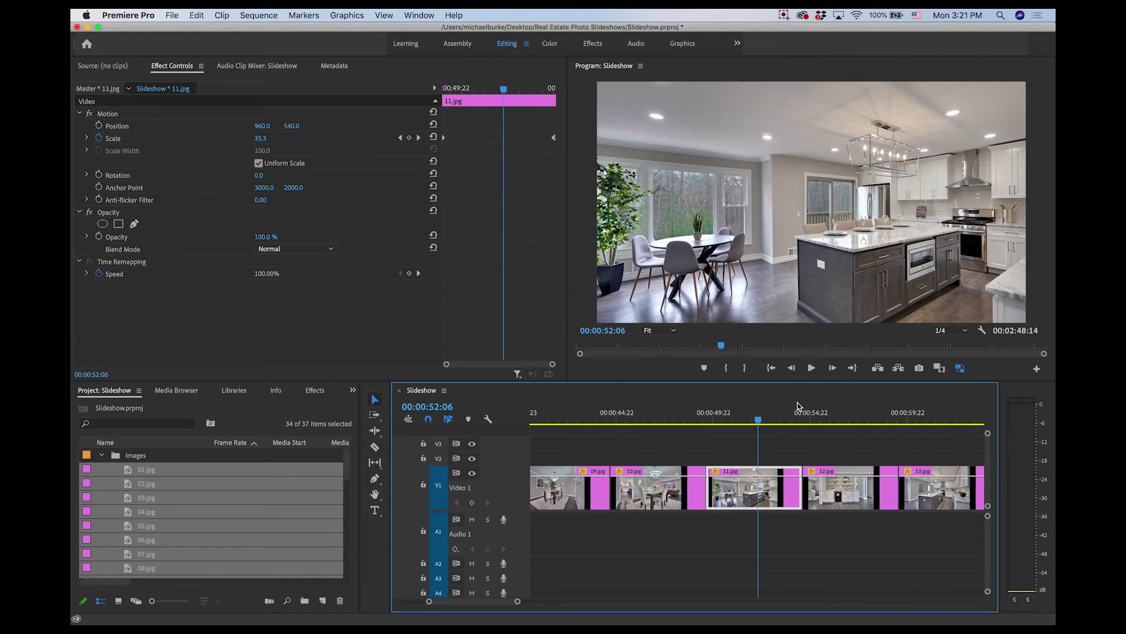
{"action": "key", "text": "space"}
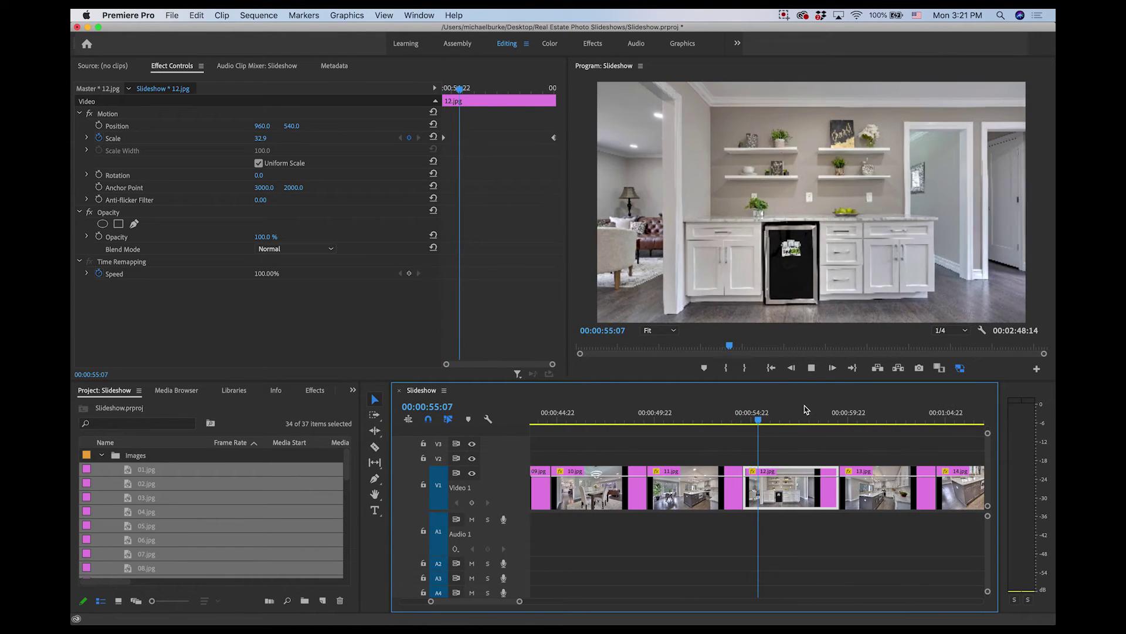
{"action": "key", "text": "space"}
{"action": "scroll", "coordinate": [707, 476], "scroll_direction": "down", "scroll_amount": 5}
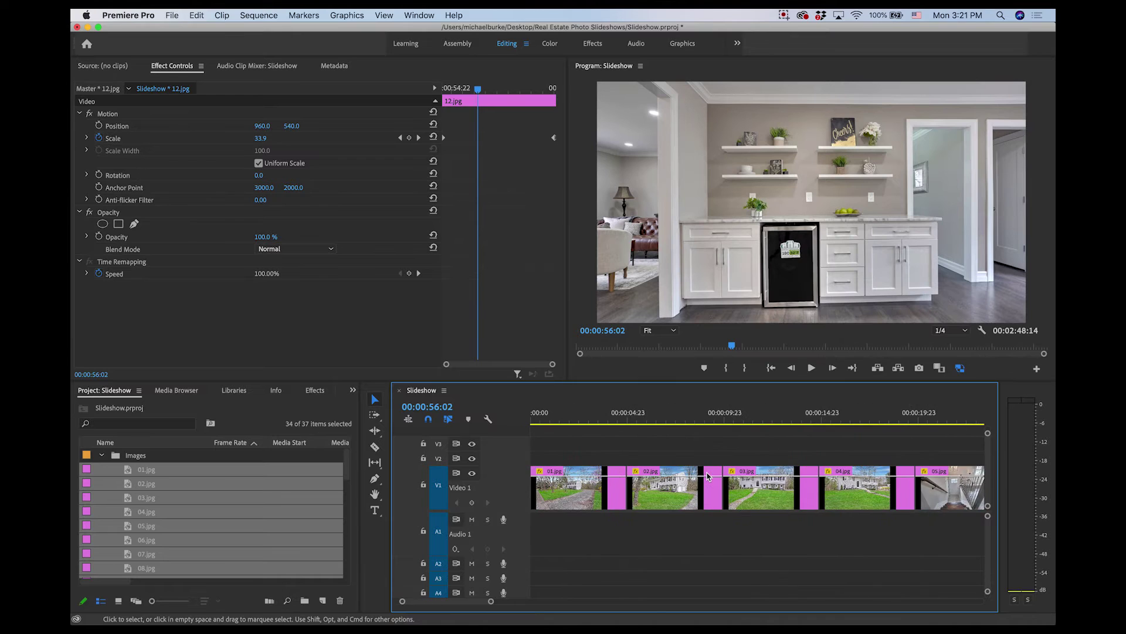
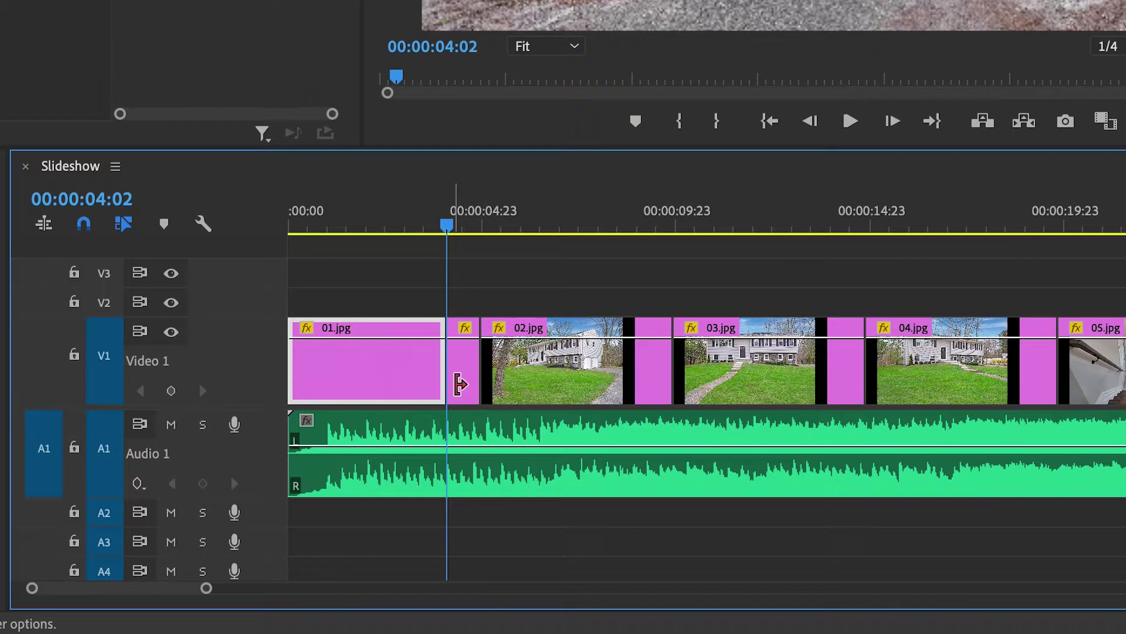
Step: Ripple delete the leftover piece of 01.jpg after the cut at 00:00:04:02, and play the sequence back
{"action": "left_click", "coordinate": [616, 502]}
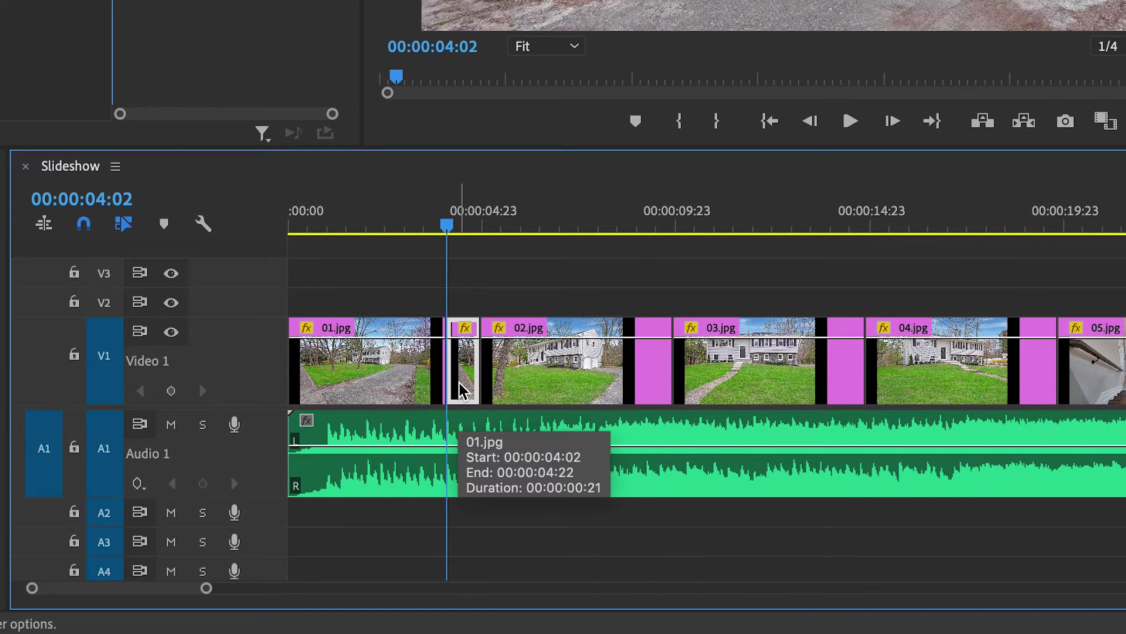
{"action": "key", "text": "shift+Delete"}
{"action": "left_click", "coordinate": [430, 229]}
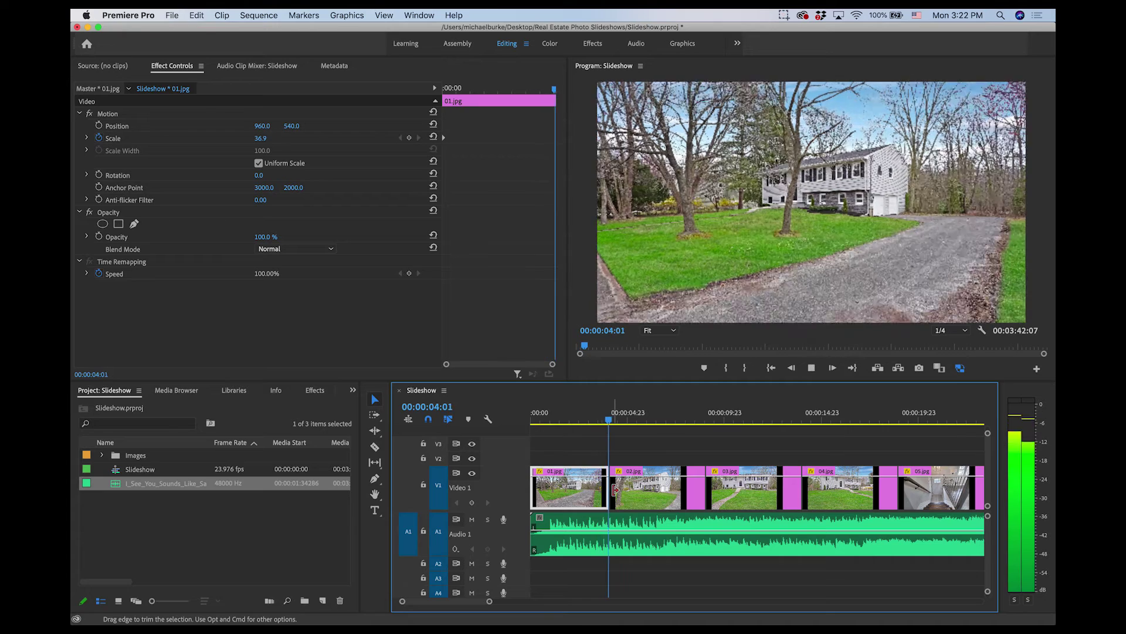
Step: Trim the end of 02.jpg at 00:00:07:13 to match the music, closing the gap, and play the result
{"action": "left_click", "coordinate": [614, 490]}
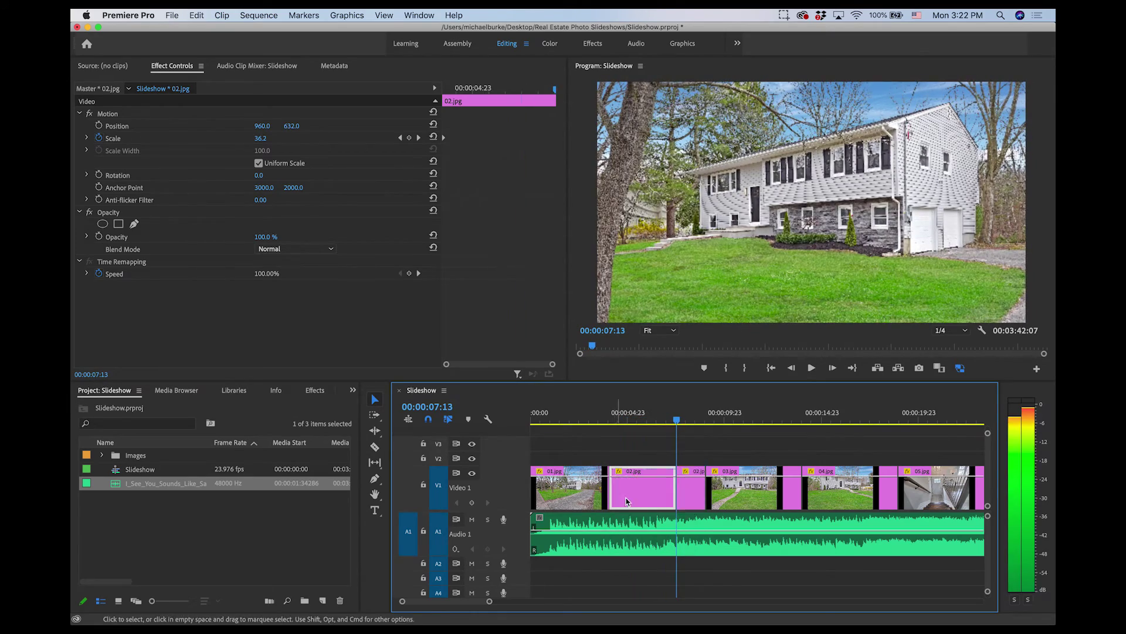
{"action": "key", "text": "w"}
{"action": "key", "text": "d"}
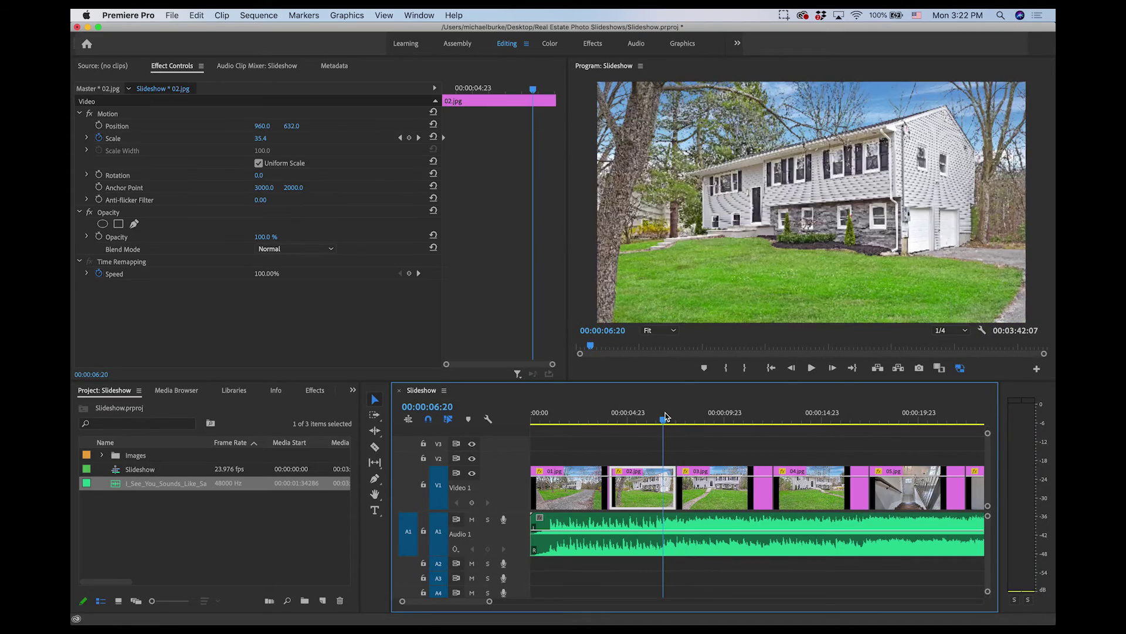
{"action": "key", "text": "space"}
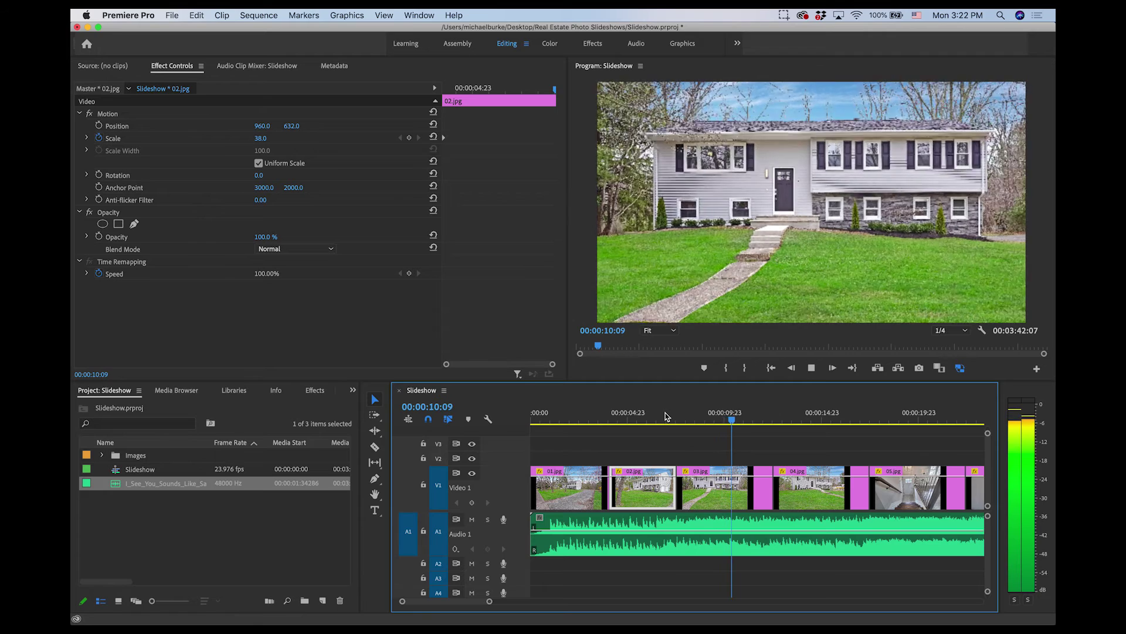
Step: Cut 03.jpg at 00:00:11:03 in time with the music and ripple delete its leftover end
{"action": "key", "text": "space"}
{"action": "key", "text": "d"}
{"action": "key", "text": "Left"}
{"action": "key", "text": "Left"}
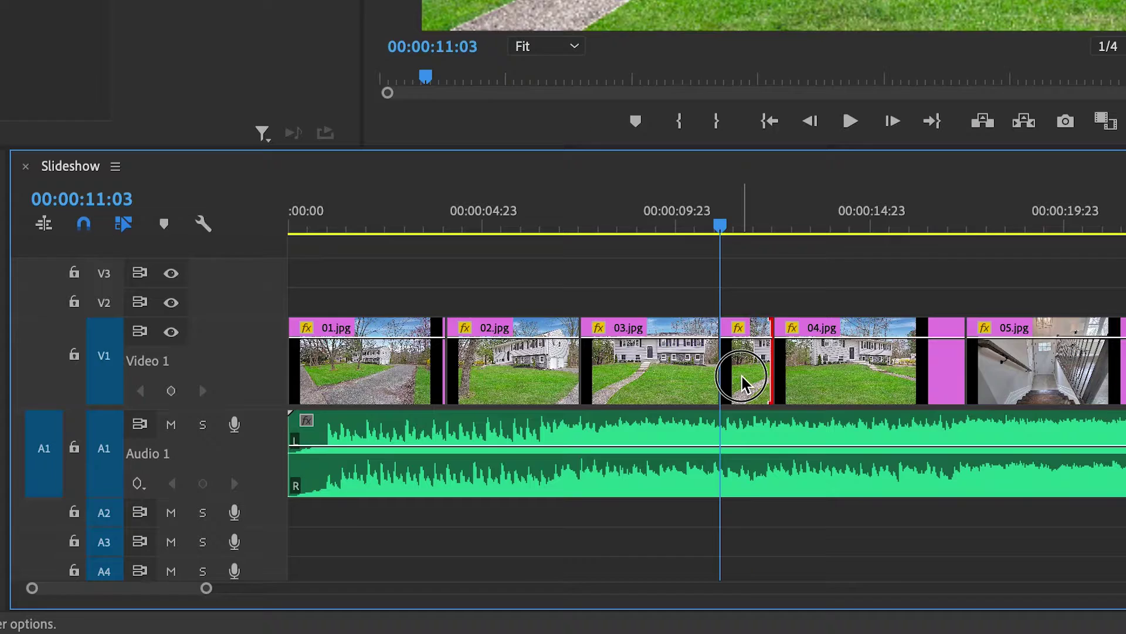
{"action": "left_click", "coordinate": [755, 493]}
{"action": "key", "text": "shift+Delete"}
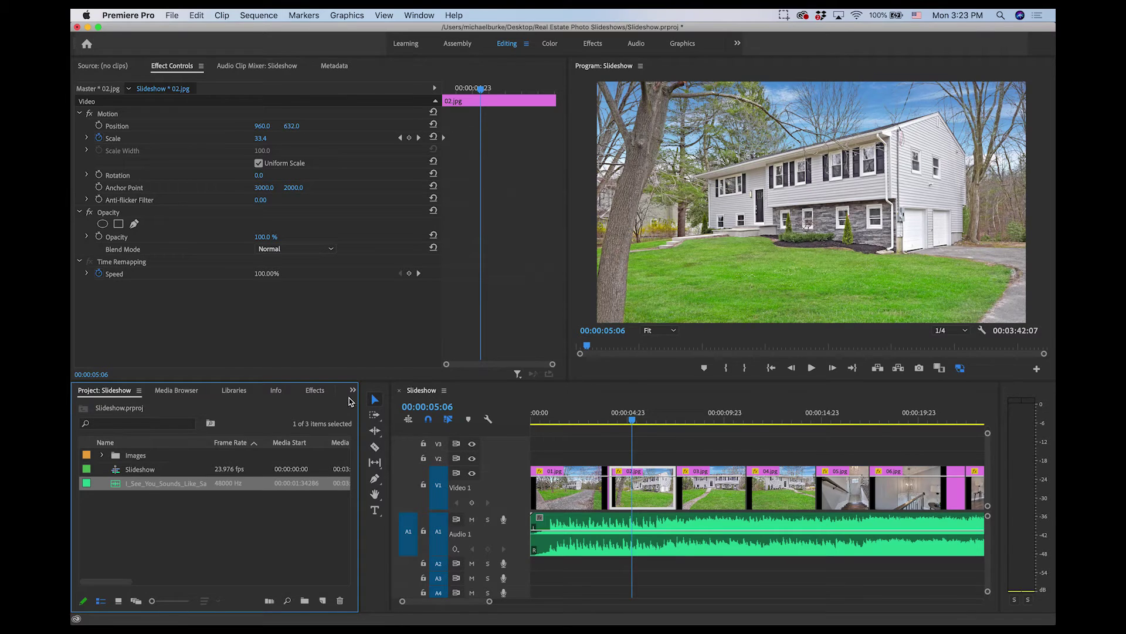
Step: Try a Cross Dissolve video transition between 01.jpg and 02.jpg, and play it back
{"action": "left_click", "coordinate": [353, 391]}
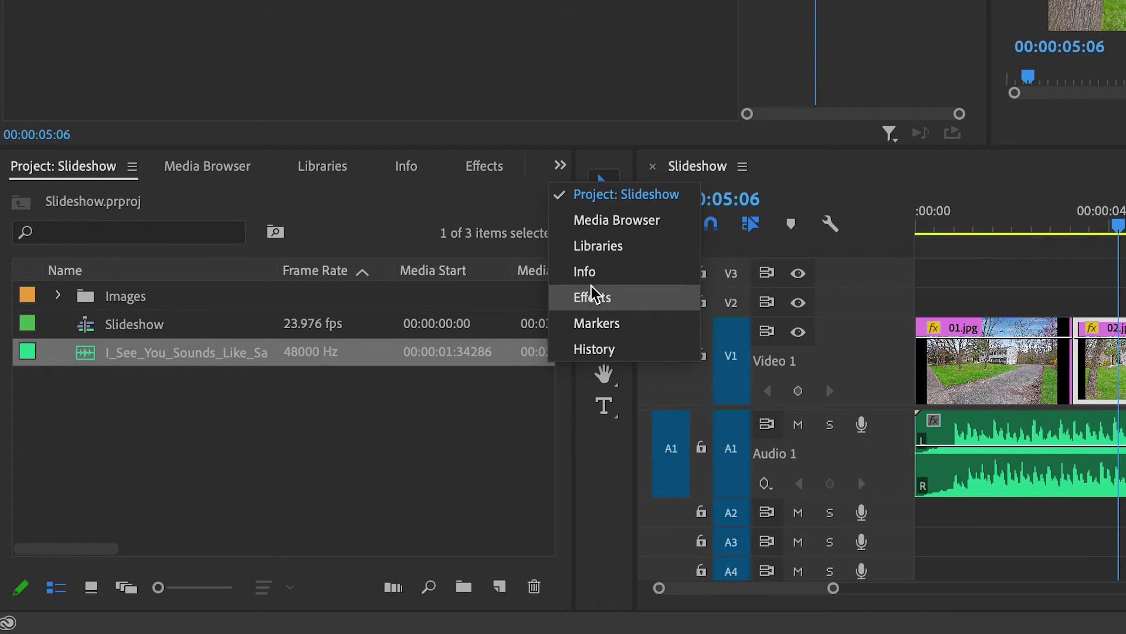
{"action": "left_click", "coordinate": [592, 297]}
{"action": "left_click", "coordinate": [12, 347]}
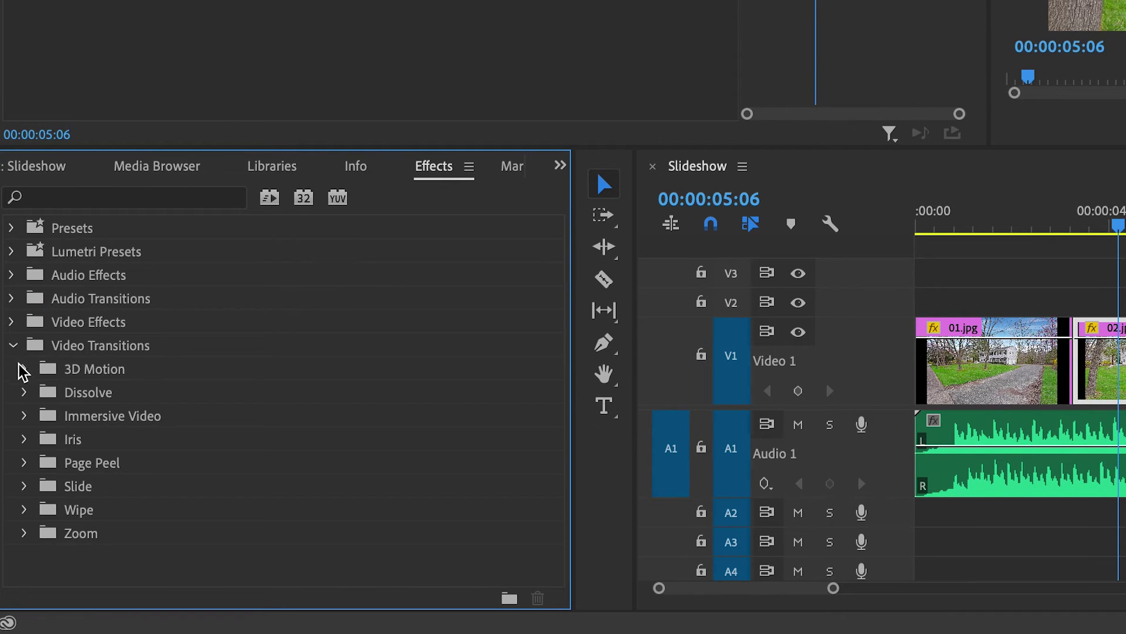
{"action": "left_click", "coordinate": [25, 392]}
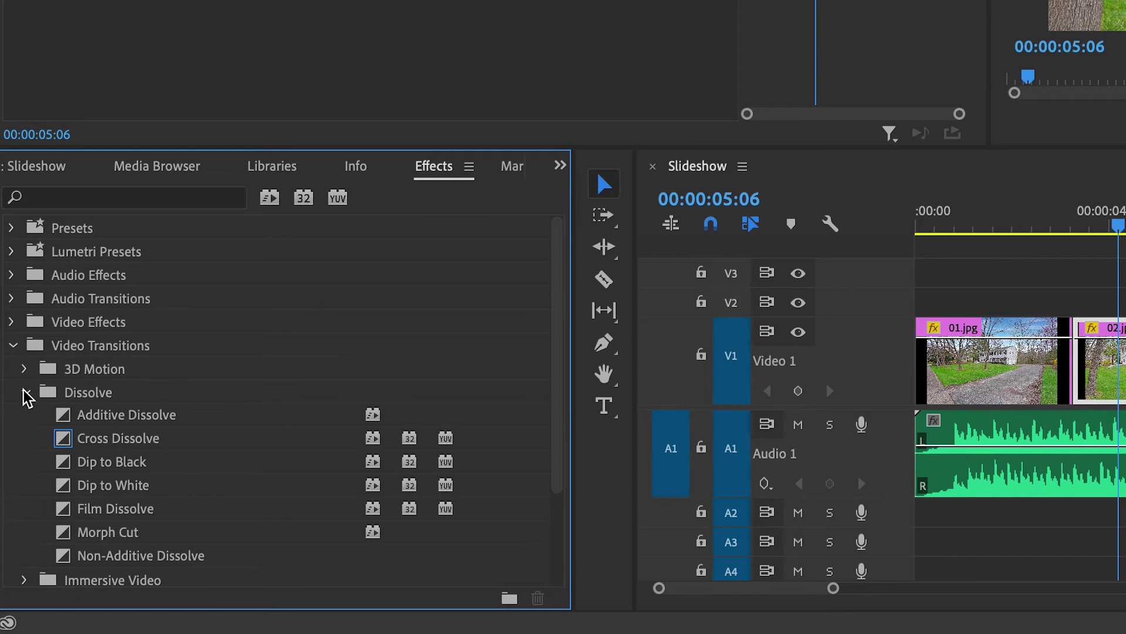
{"action": "left_click_drag", "start_coordinate": [68, 440], "coordinate": [410, 417]}
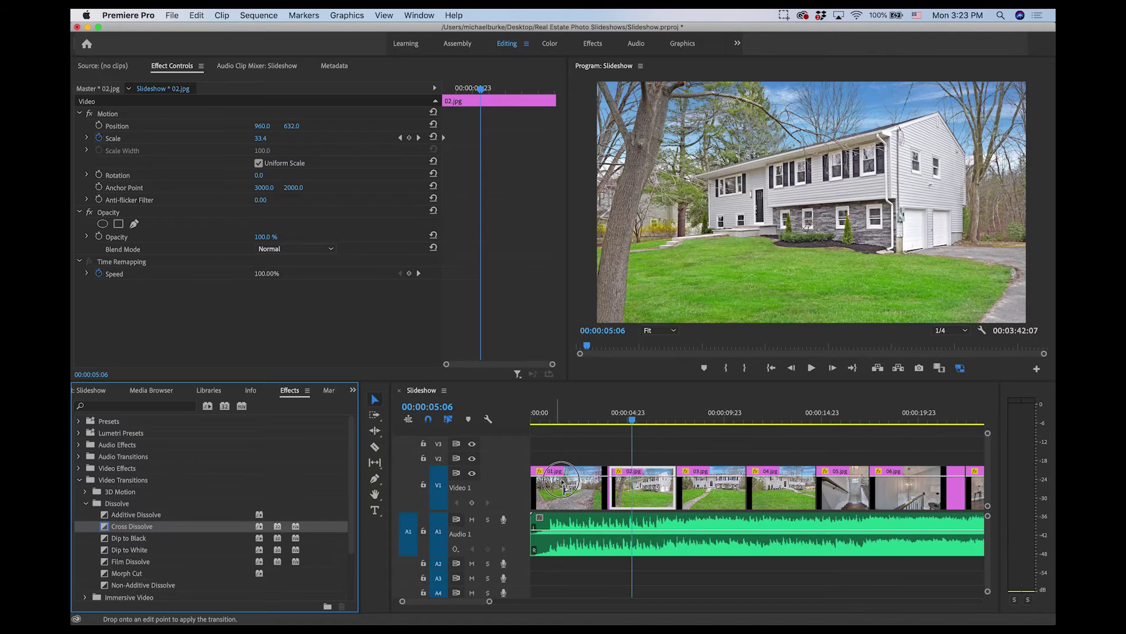
{"action": "left_click", "coordinate": [595, 417]}
{"action": "key", "text": "space"}
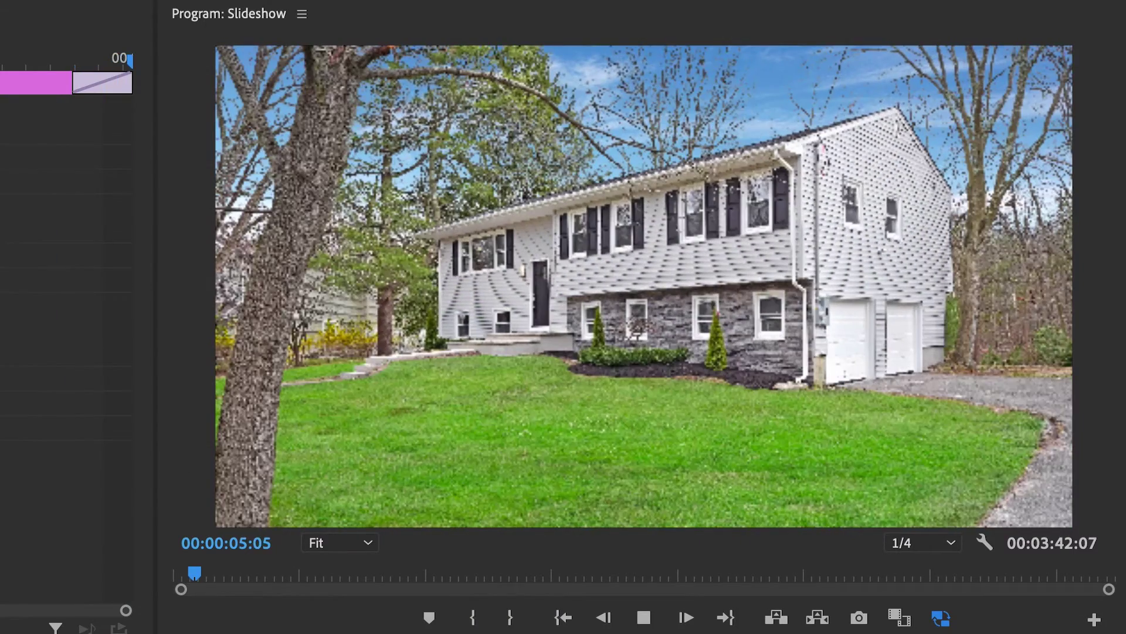
{"action": "key", "text": "space"}
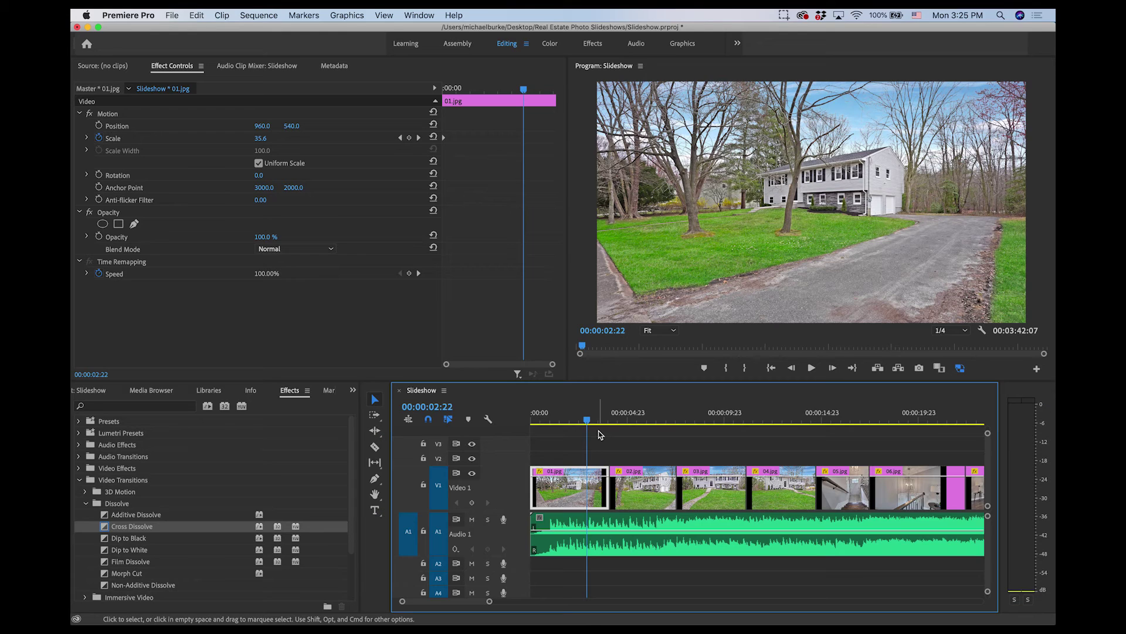
Step: Open the media export settings for the Slideshow sequence and choose the 1080 Export For YouTube preset in H.264 format
{"action": "key", "text": "minus"}
{"action": "key", "text": "minus"}
{"action": "key", "text": "minus"}
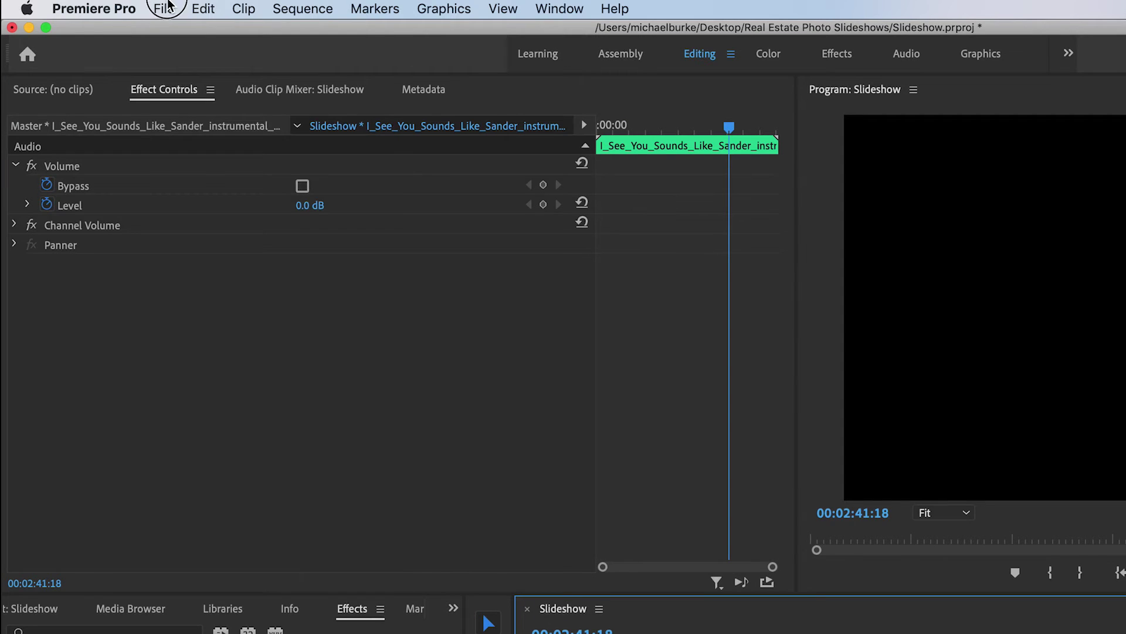
{"action": "left_click", "coordinate": [166, 8]}
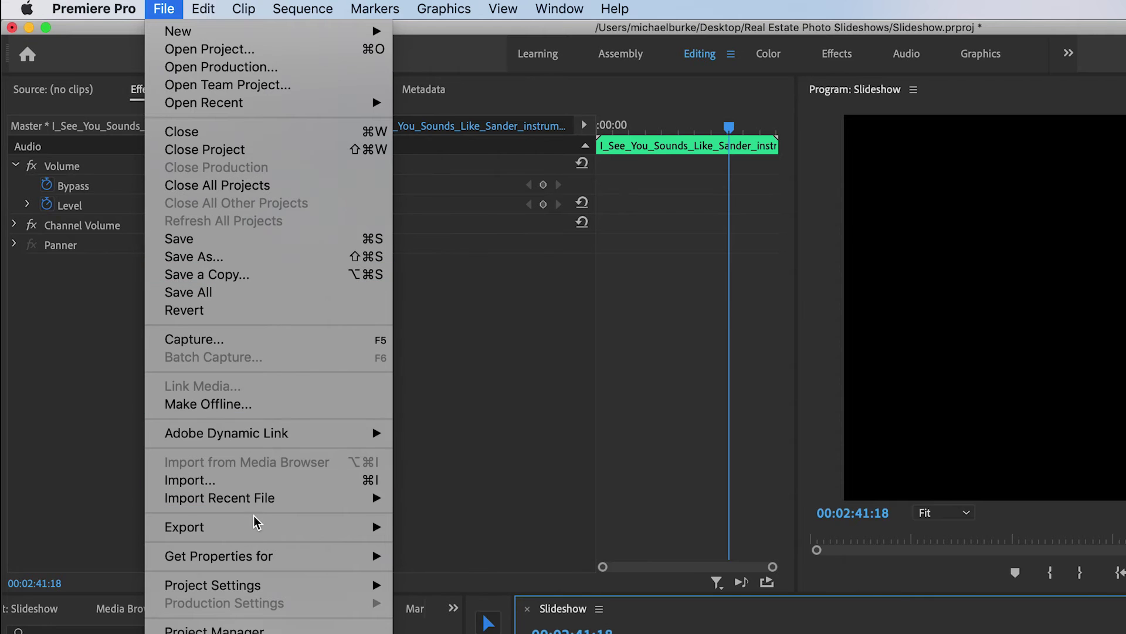
{"action": "left_click", "coordinate": [408, 528]}
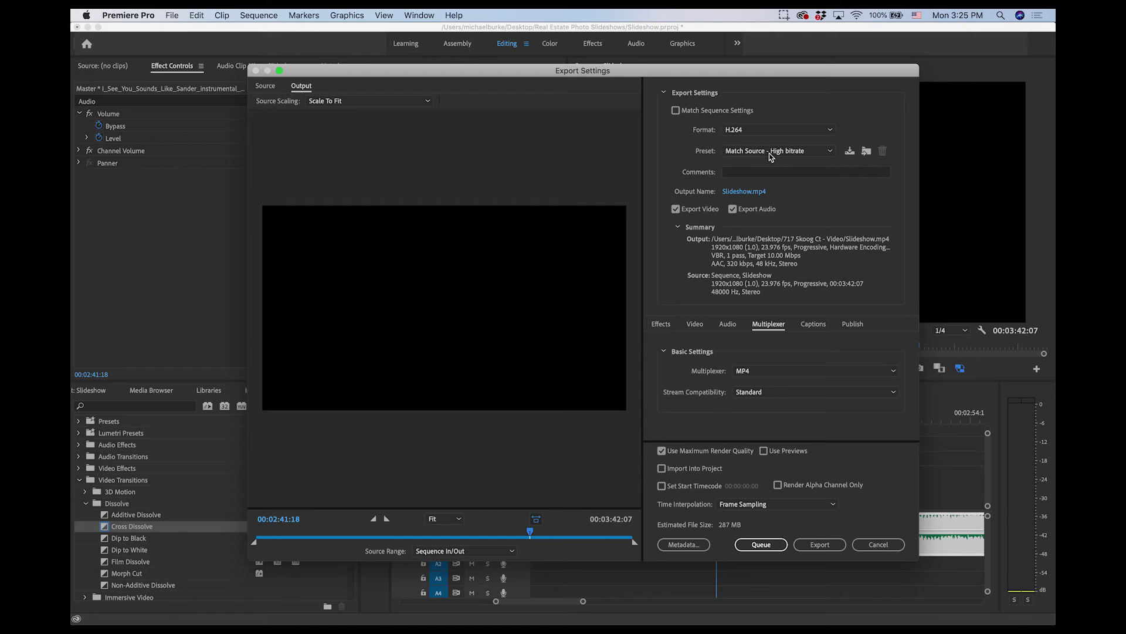
{"action": "left_click", "coordinate": [771, 151]}
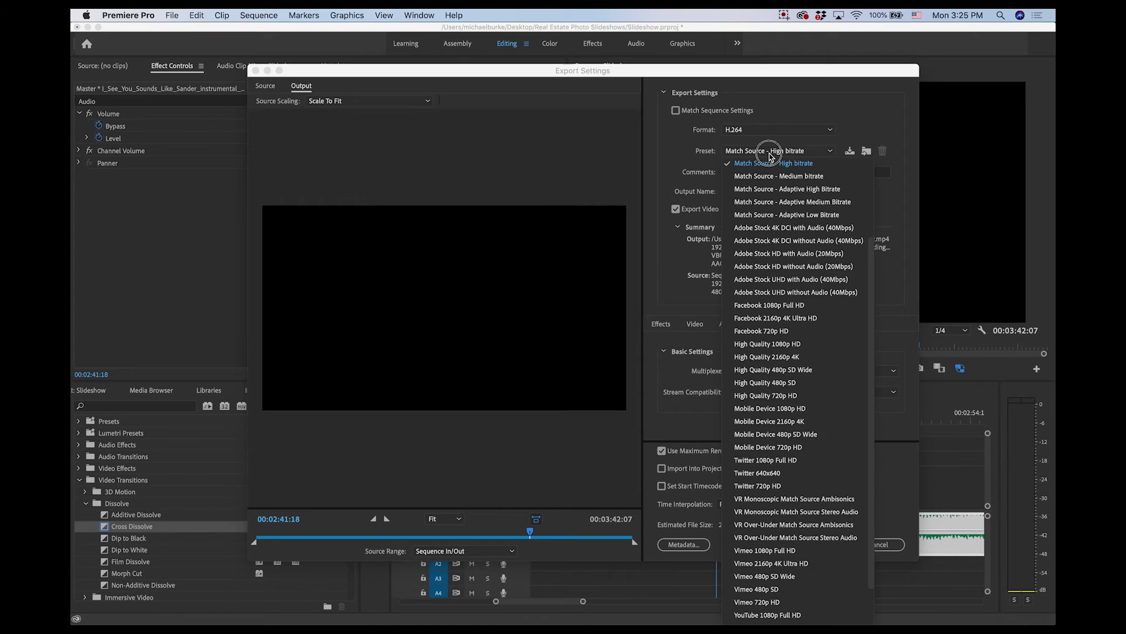
{"action": "scroll", "coordinate": [768, 176], "scroll_direction": "up", "scroll_amount": 3}
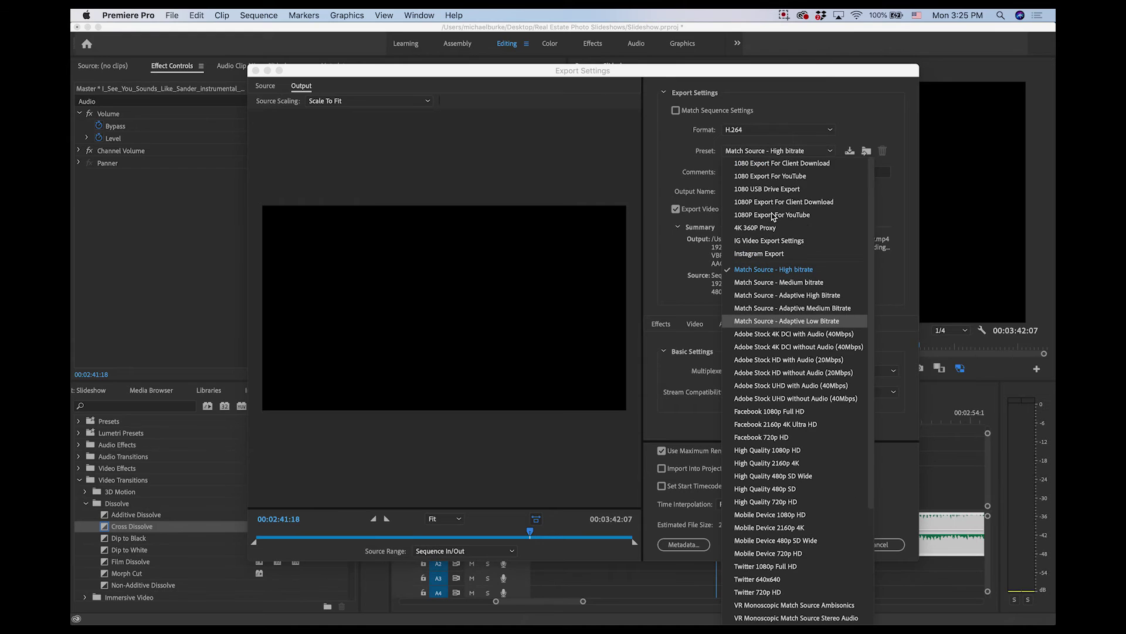
{"action": "left_click", "coordinate": [768, 177]}
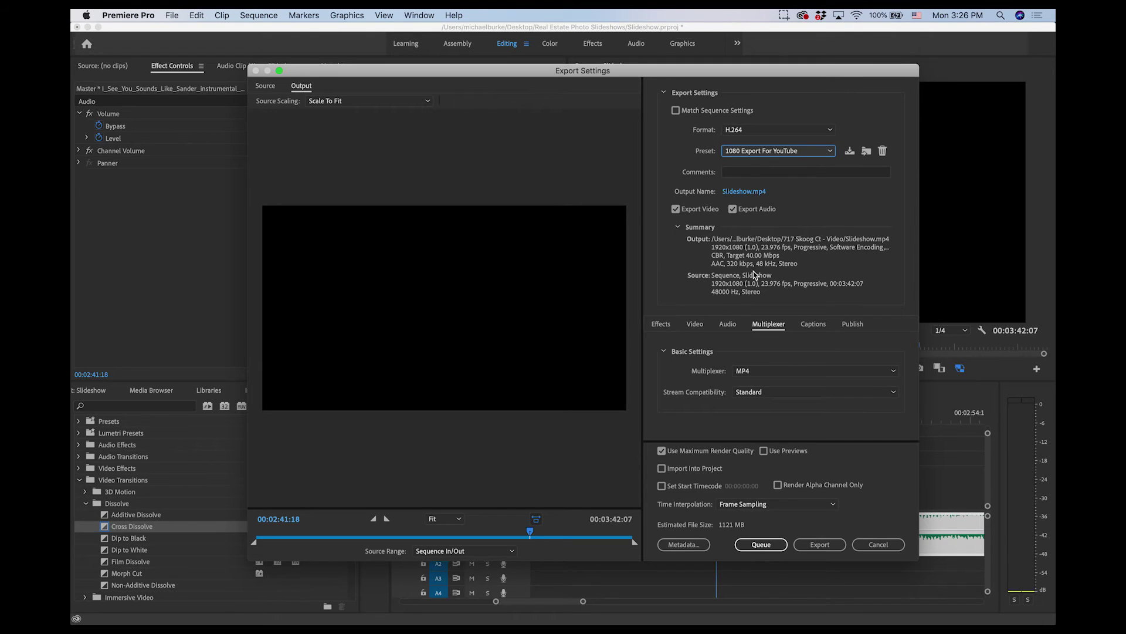
Step: Examine the audio export settings, including the audio quality and bitrate
{"action": "left_click", "coordinate": [727, 325]}
{"action": "scroll", "coordinate": [740, 381], "scroll_direction": "down", "scroll_amount": 4}
{"action": "scroll", "coordinate": [777, 398], "scroll_direction": "down", "scroll_amount": 3}
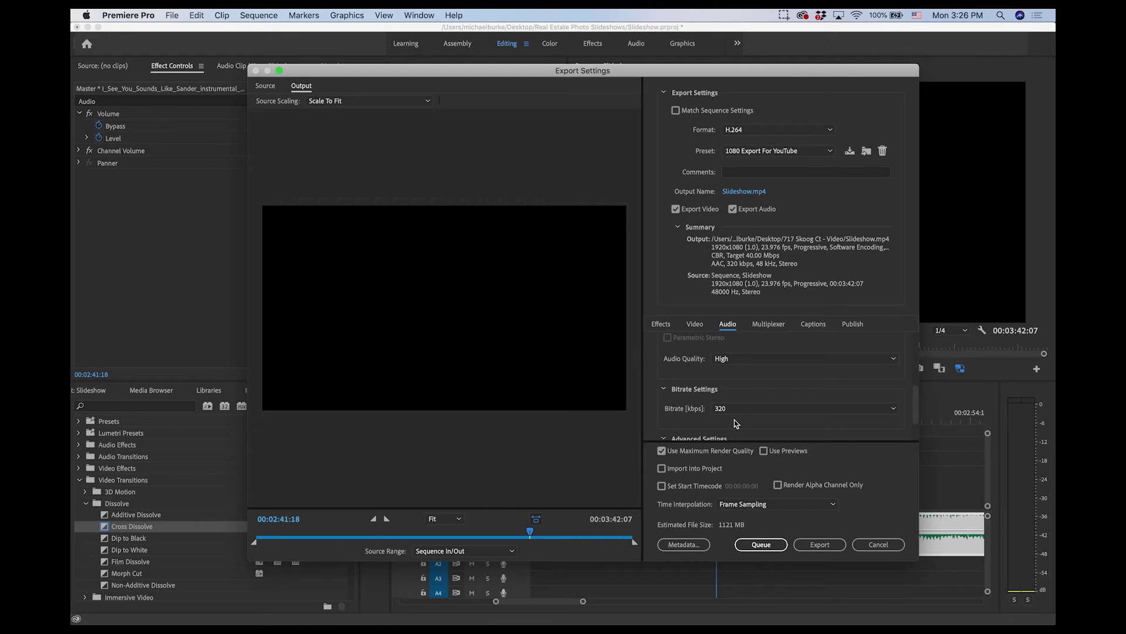
{"action": "scroll", "coordinate": [733, 411], "scroll_direction": "down", "scroll_amount": 3}
{"action": "scroll", "coordinate": [734, 411], "scroll_direction": "up", "scroll_amount": 3}
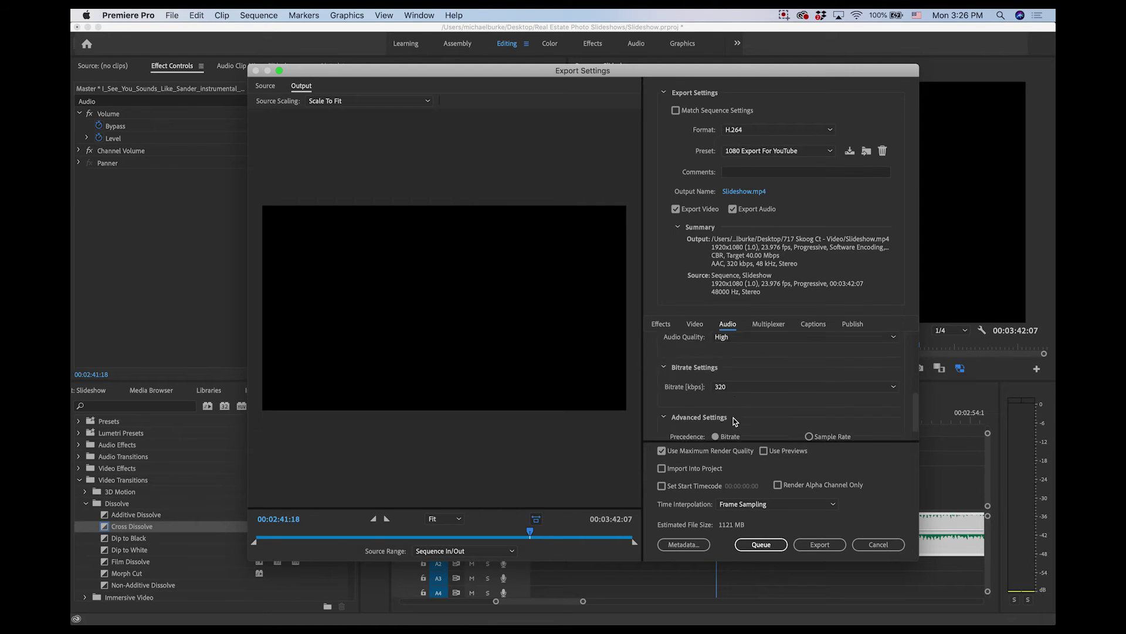
Step: Set the frame rate of the exported video to 23.976
{"action": "left_click", "coordinate": [694, 326]}
{"action": "scroll", "coordinate": [733, 370], "scroll_direction": "down", "scroll_amount": 1}
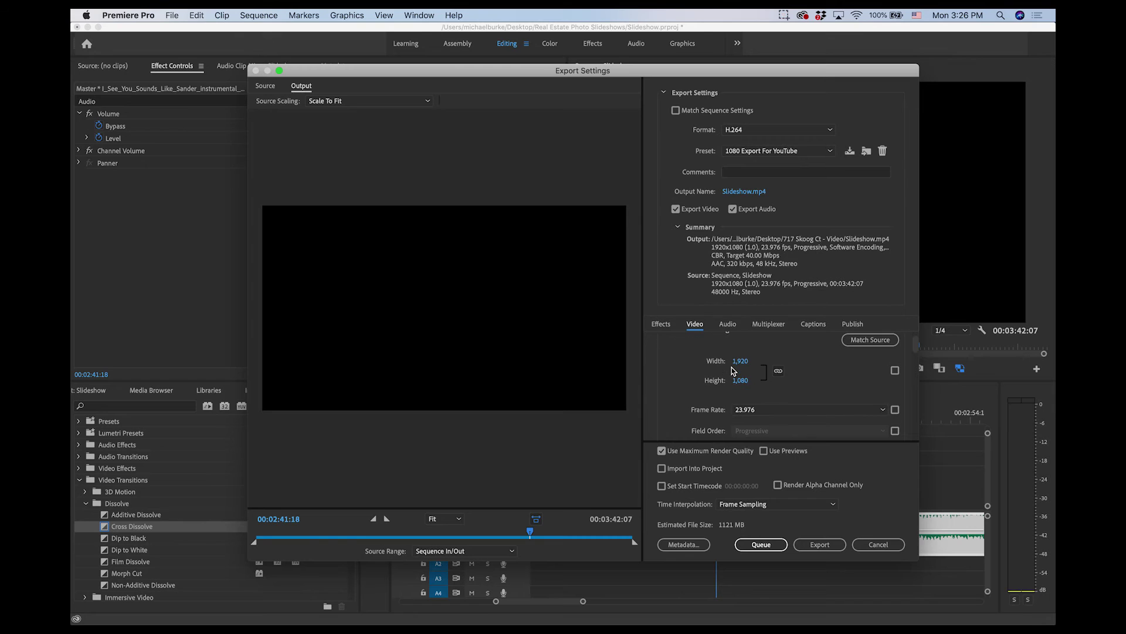
{"action": "scroll", "coordinate": [706, 402], "scroll_direction": "down", "scroll_amount": 1}
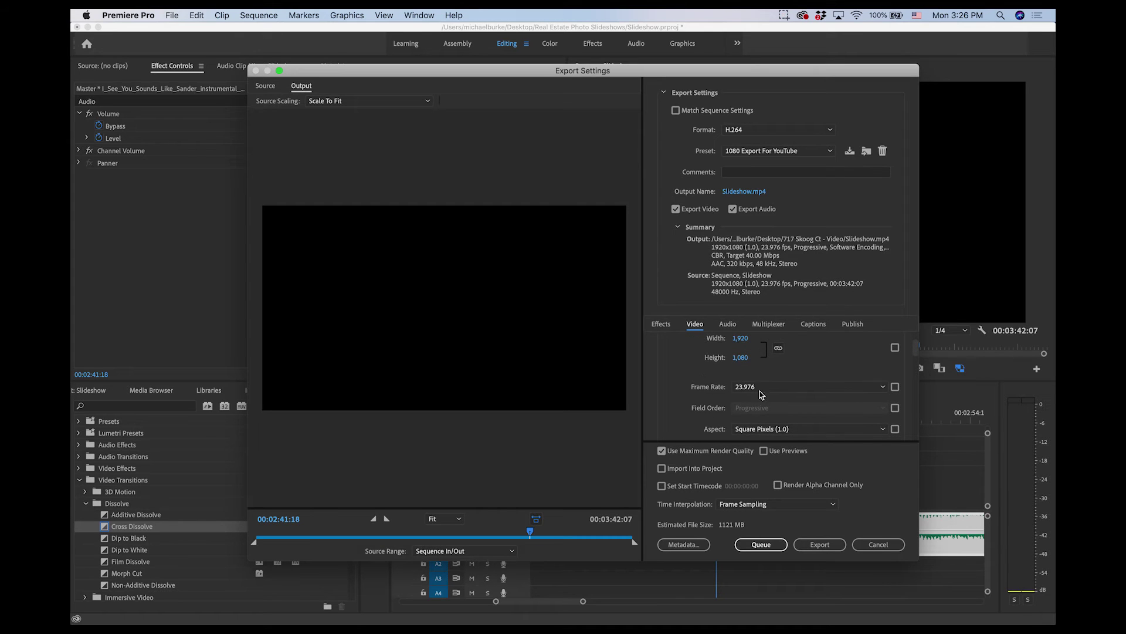
{"action": "scroll", "coordinate": [676, 411], "scroll_direction": "down", "scroll_amount": 2}
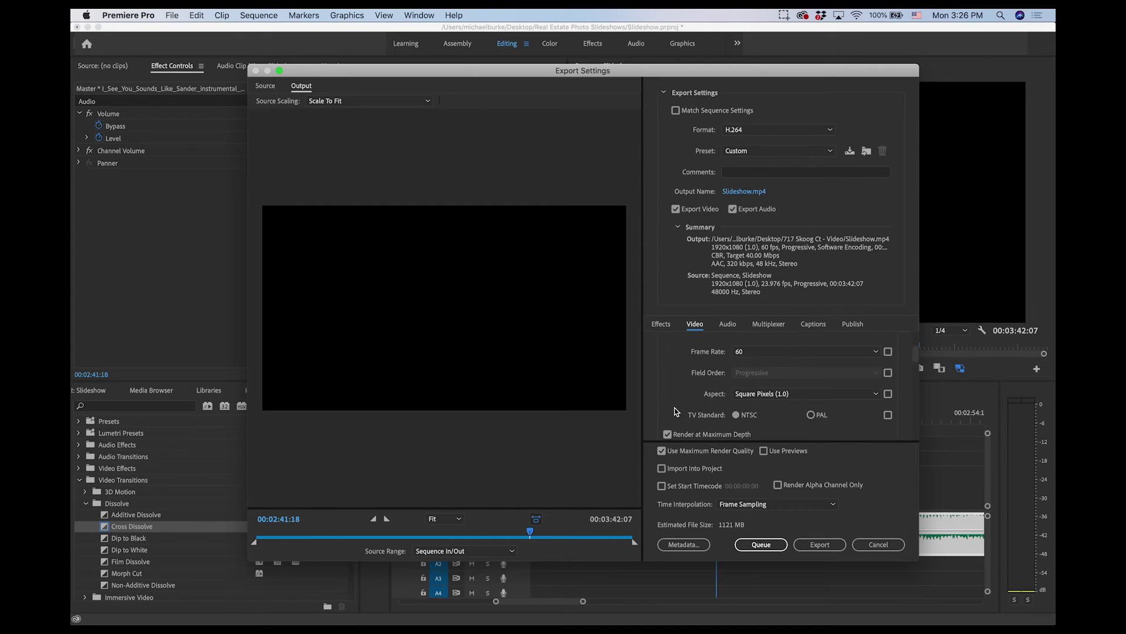
{"action": "left_click", "coordinate": [766, 351]}
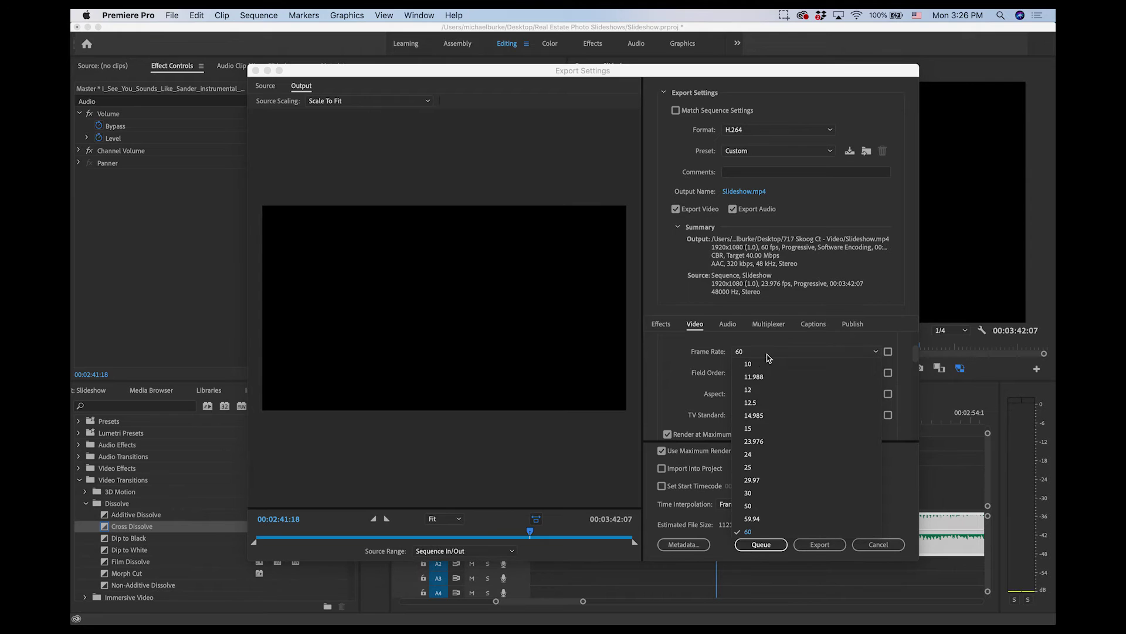
{"action": "left_click", "coordinate": [766, 442]}
Step: Review the remaining video export settings, including render depth, encoding profile and level, and target bitrate
{"action": "scroll", "coordinate": [676, 393], "scroll_direction": "down", "scroll_amount": 4}
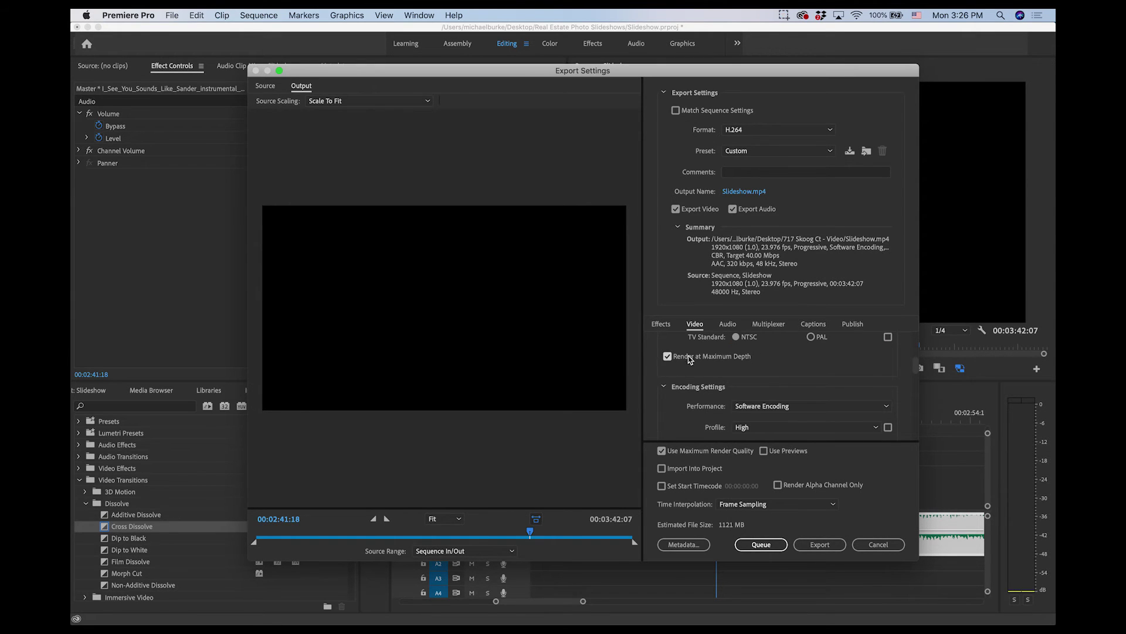
{"action": "scroll", "coordinate": [769, 366], "scroll_direction": "down", "scroll_amount": 2}
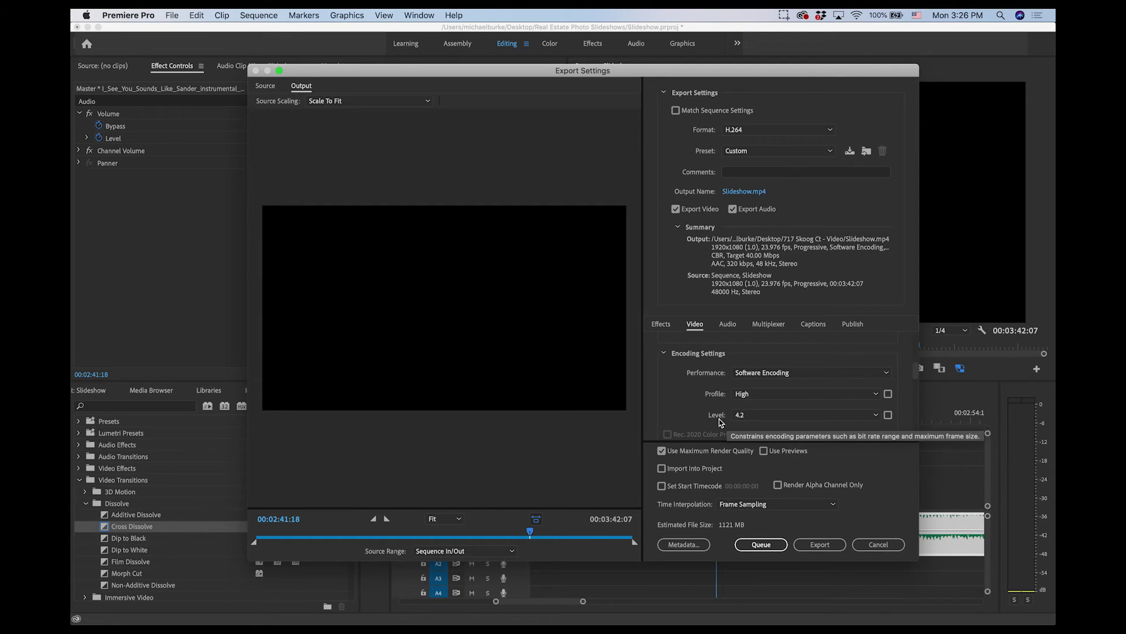
{"action": "scroll", "coordinate": [681, 409], "scroll_direction": "down", "scroll_amount": 5}
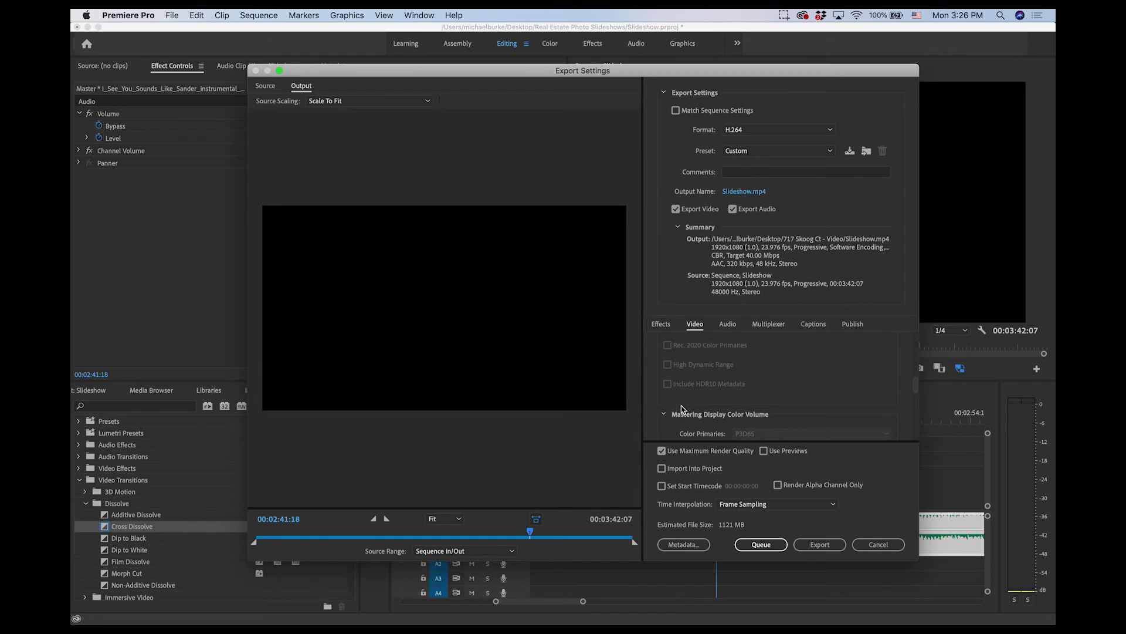
{"action": "scroll", "coordinate": [726, 389], "scroll_direction": "down", "scroll_amount": 5}
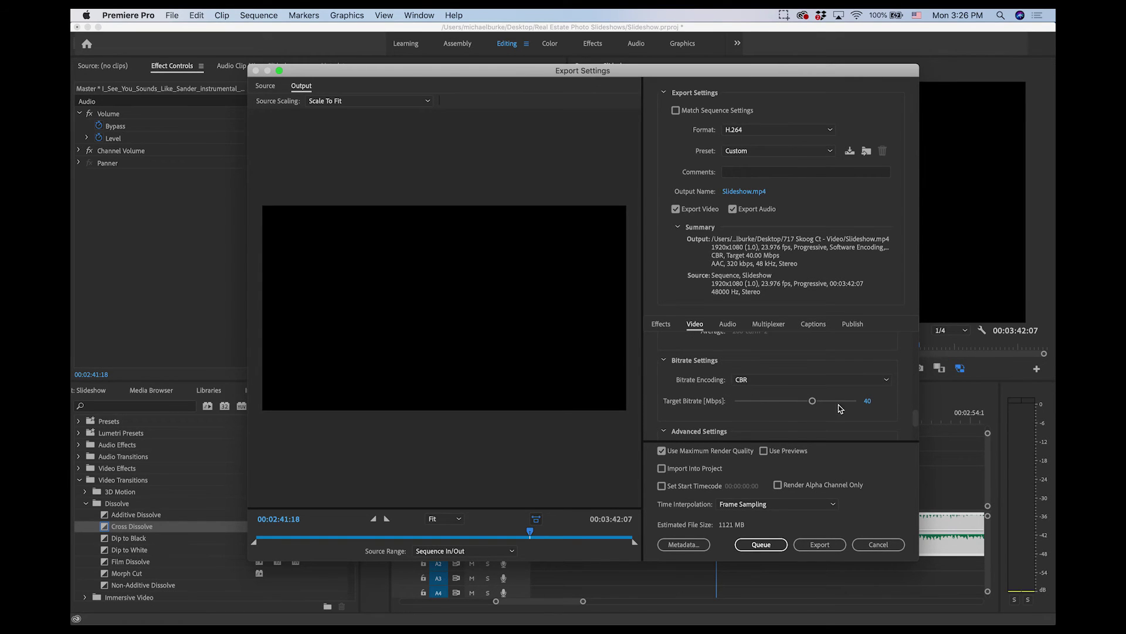
{"action": "scroll", "coordinate": [881, 417], "scroll_direction": "down", "scroll_amount": 3}
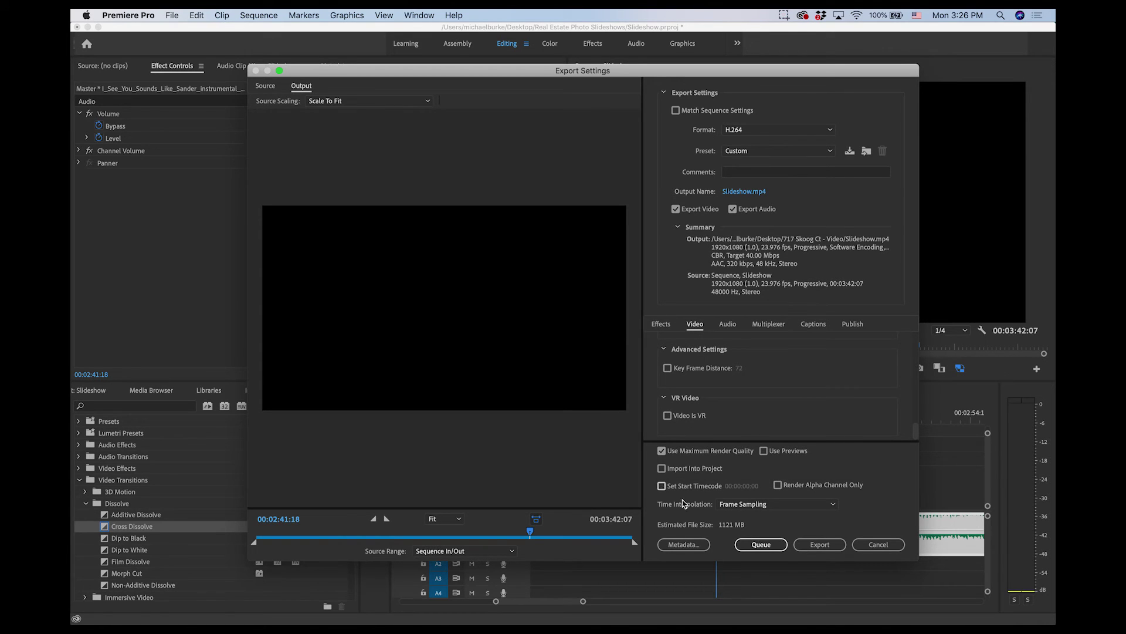
Step: Set the export's output location to the Real Estate Photo Slideshows folder on the Desktop, keeping the file name Slideshow
{"action": "left_click", "coordinate": [739, 194]}
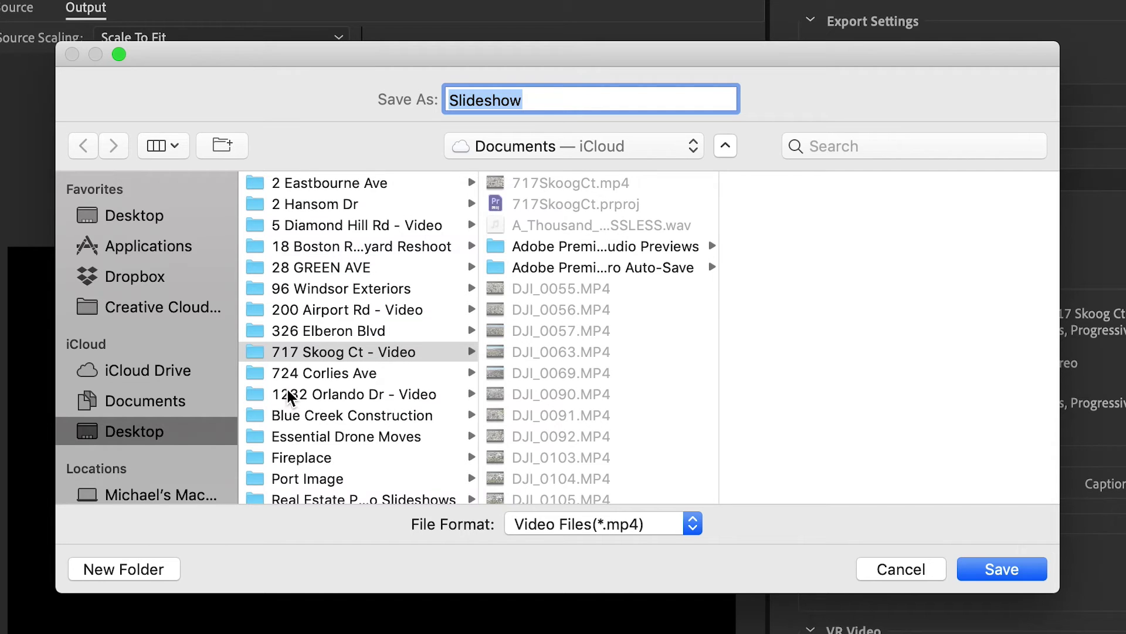
{"action": "scroll", "coordinate": [287, 392], "scroll_direction": "down", "scroll_amount": 1}
{"action": "left_click", "coordinate": [290, 475]}
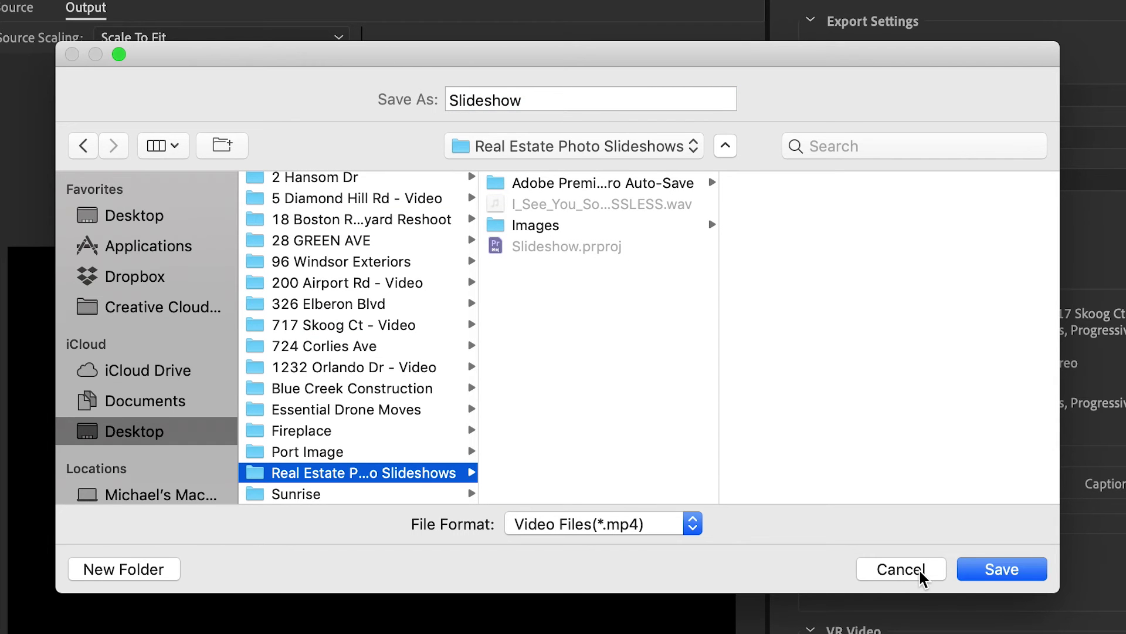
{"action": "left_click", "coordinate": [989, 569]}
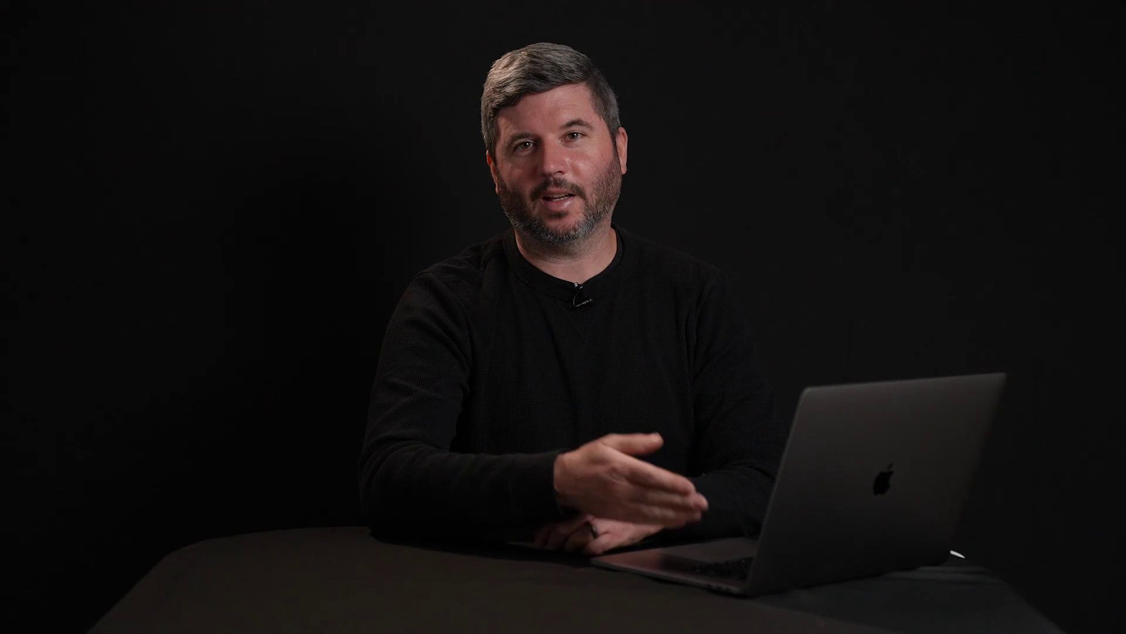